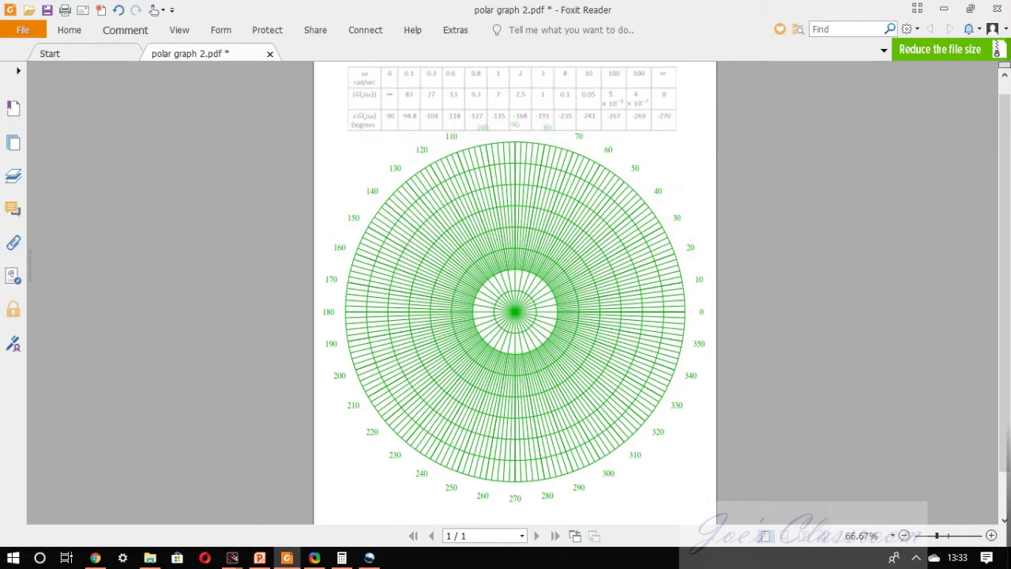
- Reposition the frequency-response table image at the top edge of the page, above the polar grid
click(513, 105)
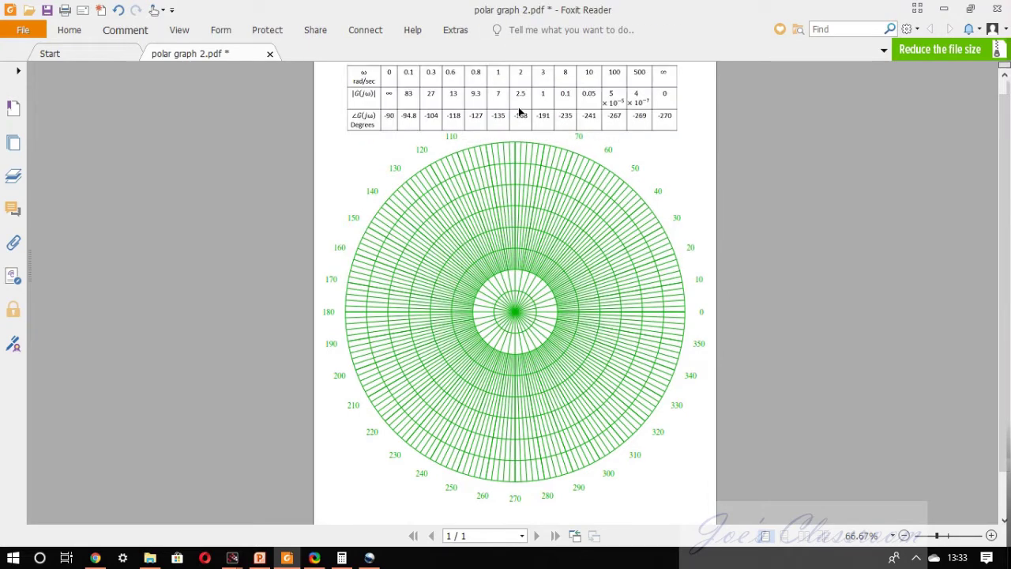
scroll(521, 114, up, 1)
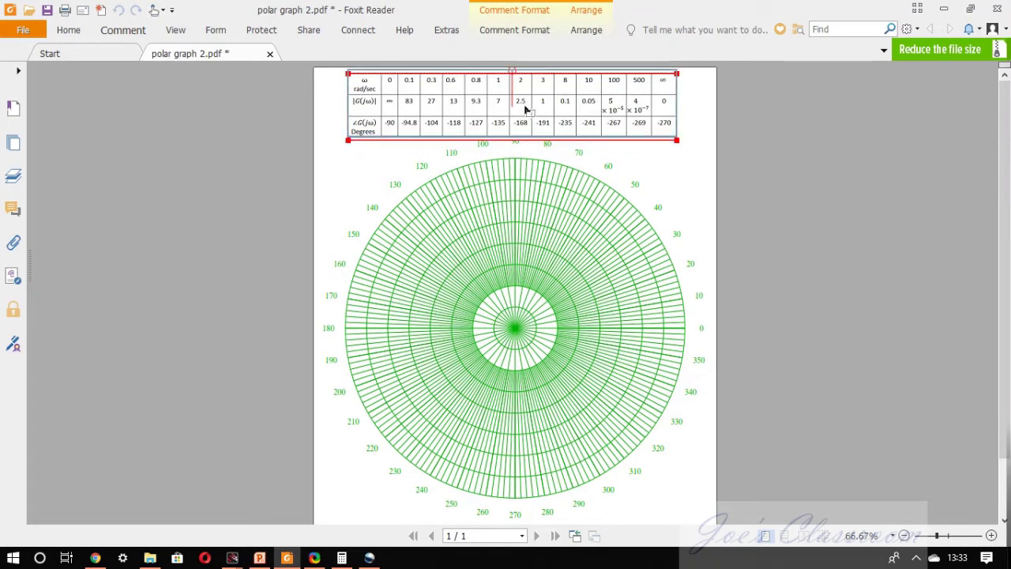
drag(525, 109, 528, 105)
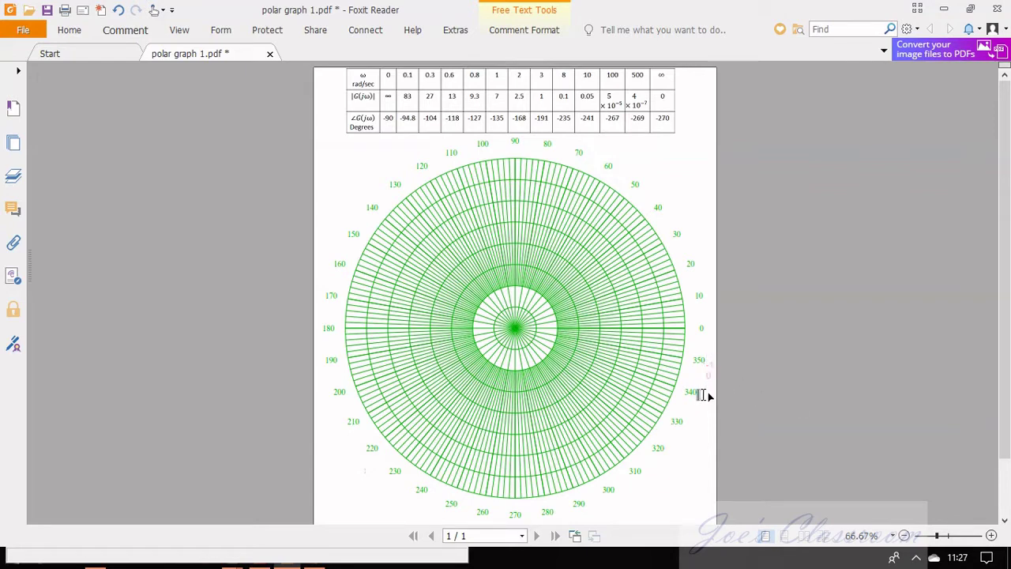
- Widen the -10 text label beside 350 so that it fits on one line
click(709, 376)
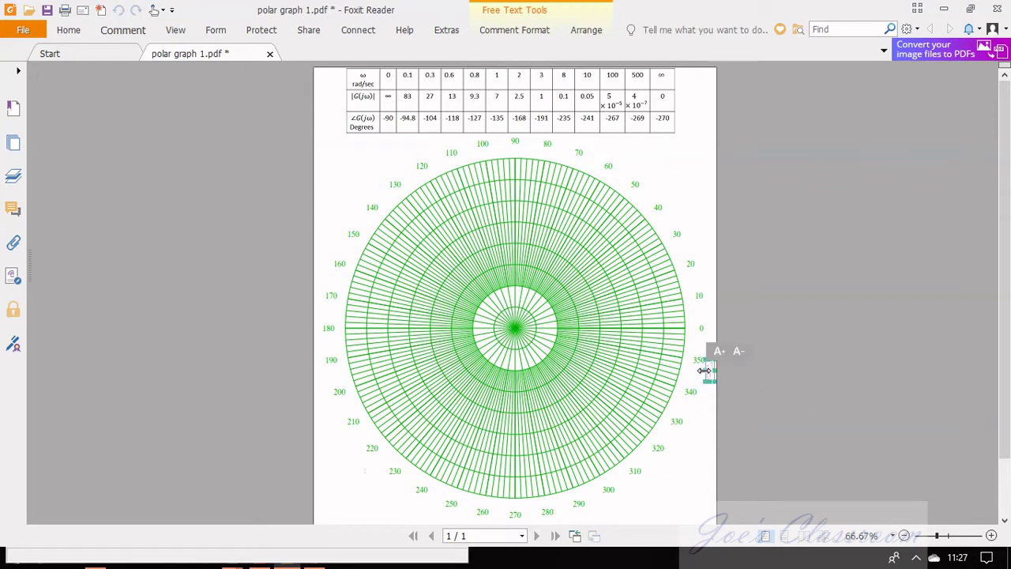
drag(704, 371, 696, 371)
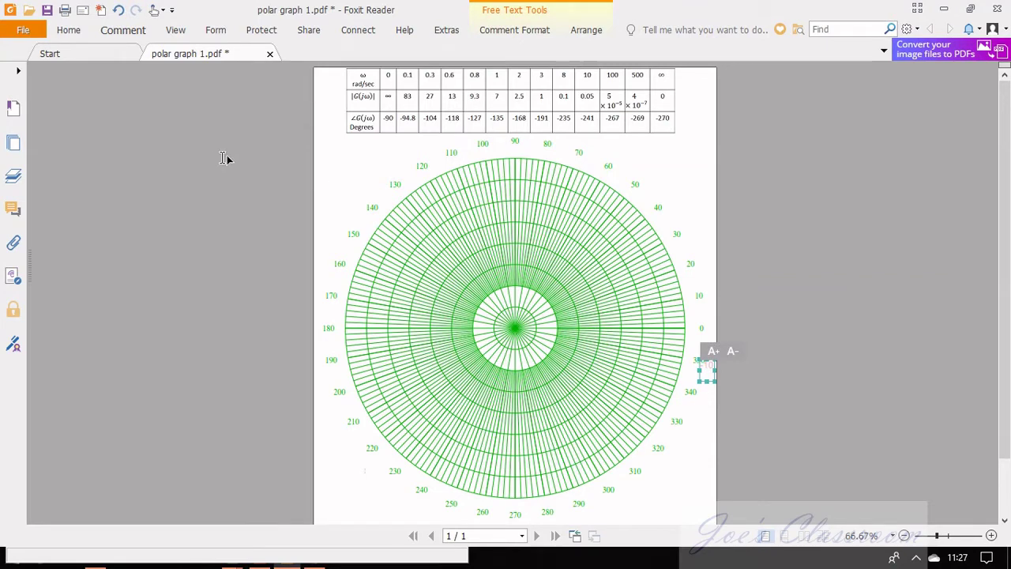
- Add typewriter text labels -20, -30, -40 and -50 beside 340, 330, 320 and 310 on the polar grid
click(123, 30)
click(221, 70)
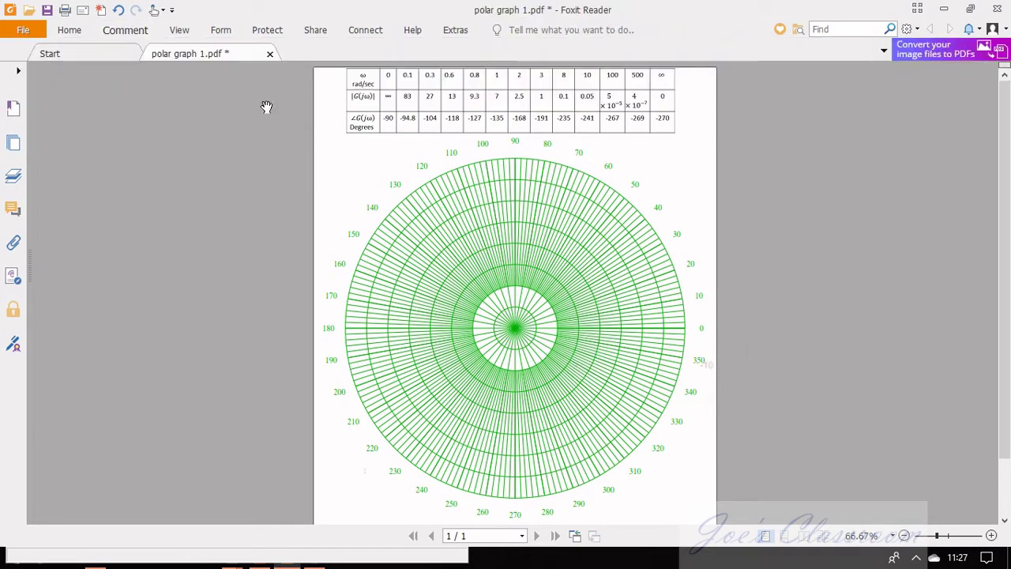
click(130, 32)
click(221, 69)
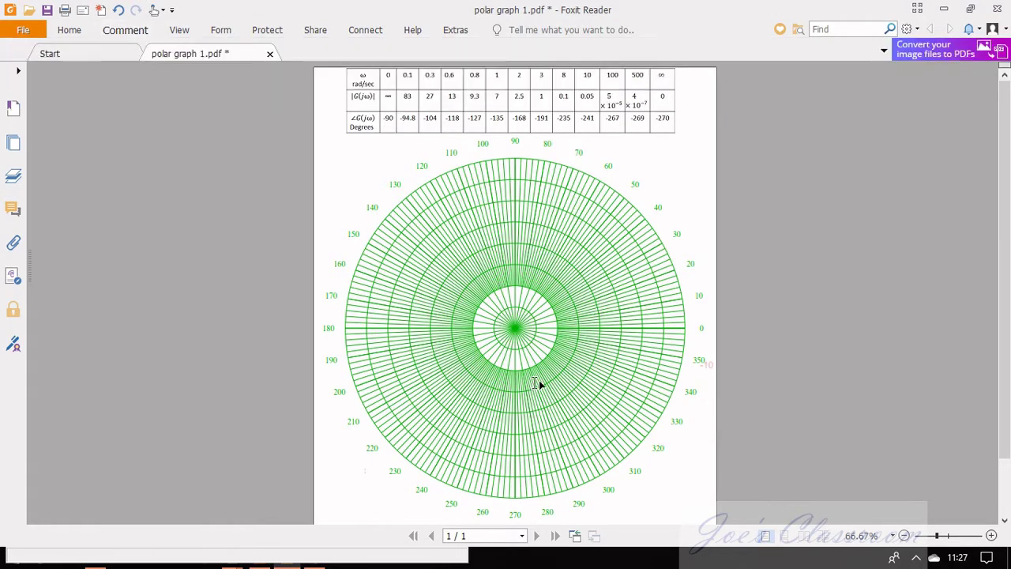
click(690, 397)
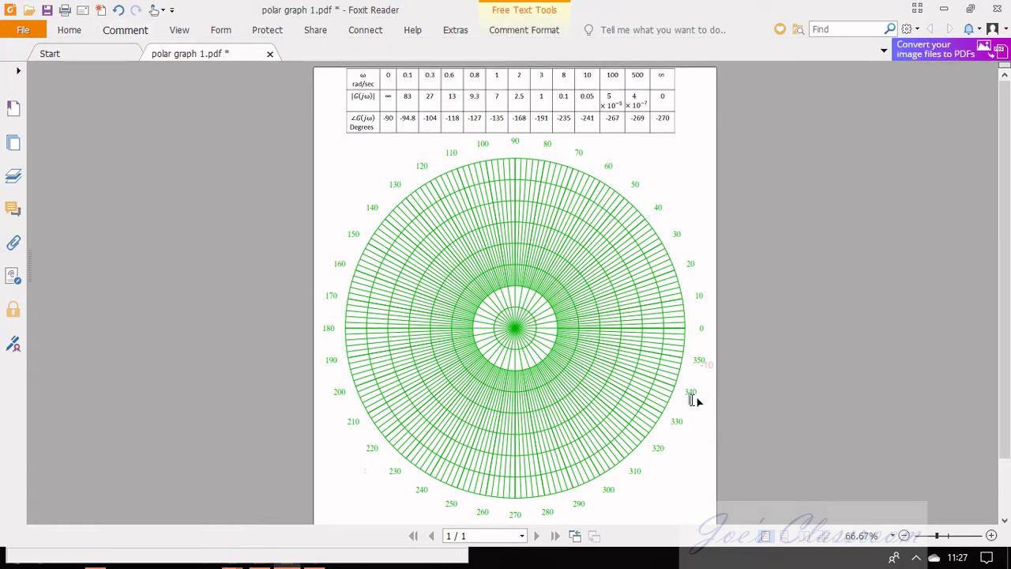
text(-20)
click(685, 422)
text(-30)
click(665, 449)
text(-40)
click(642, 474)
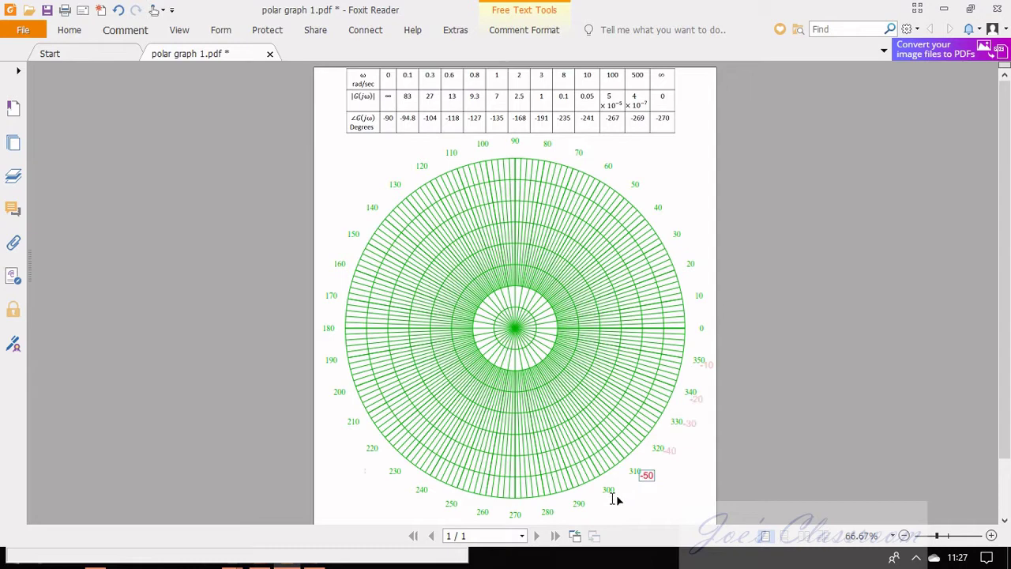
text(-50)
- Continue the negative-angle labels around the lower rim from -60 beside 300 to -130 beside 230
click(615, 494)
click(479, 514)
text(-100)
click(446, 513)
text(-110)
click(412, 498)
text(-120)
click(381, 476)
text(-130)
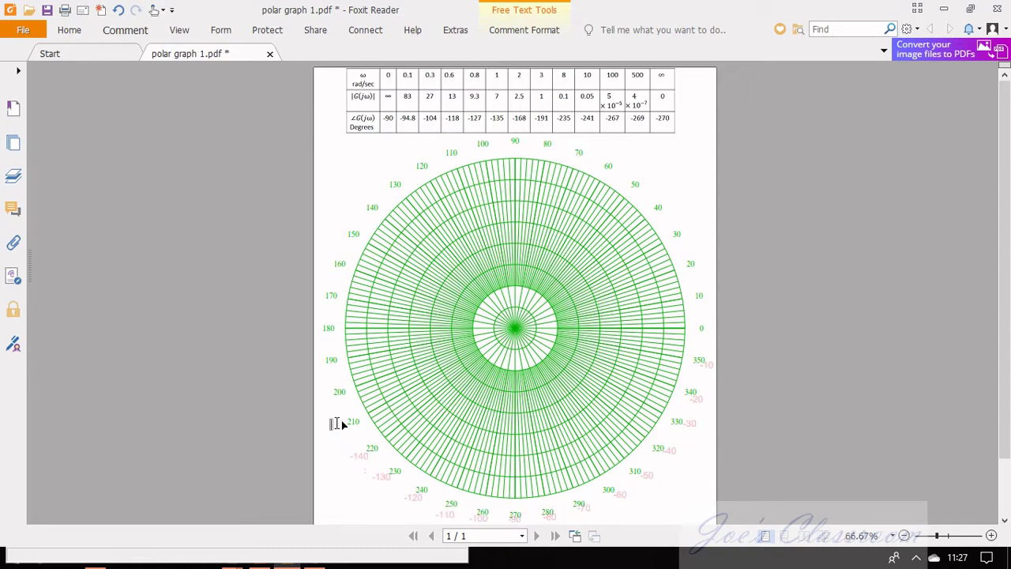
- Continue the negative-angle labels with -200, -210, -220 and -230 beside 160, 150, 140 and 130
click(327, 254)
text(-200)
click(337, 227)
text(-210)
click(357, 203)
text(-220)
click(383, 174)
text(-230)
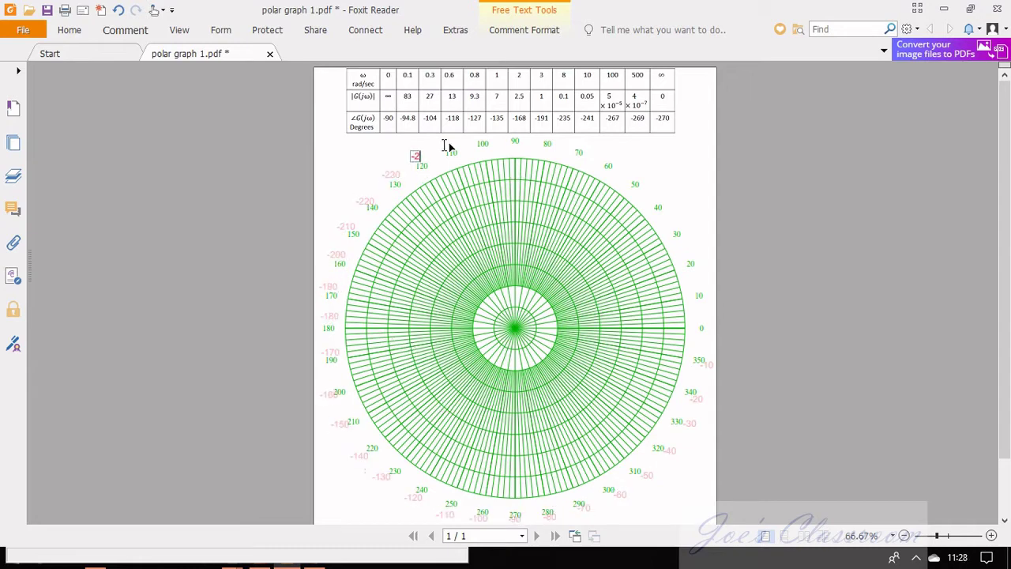
- Label the angles 80, 70, 60, 50 and 40 with -280, -290, -300, -310 and -320
text(-280)
click(585, 145)
text(-290)
click(614, 159)
text(-300)
click(639, 177)
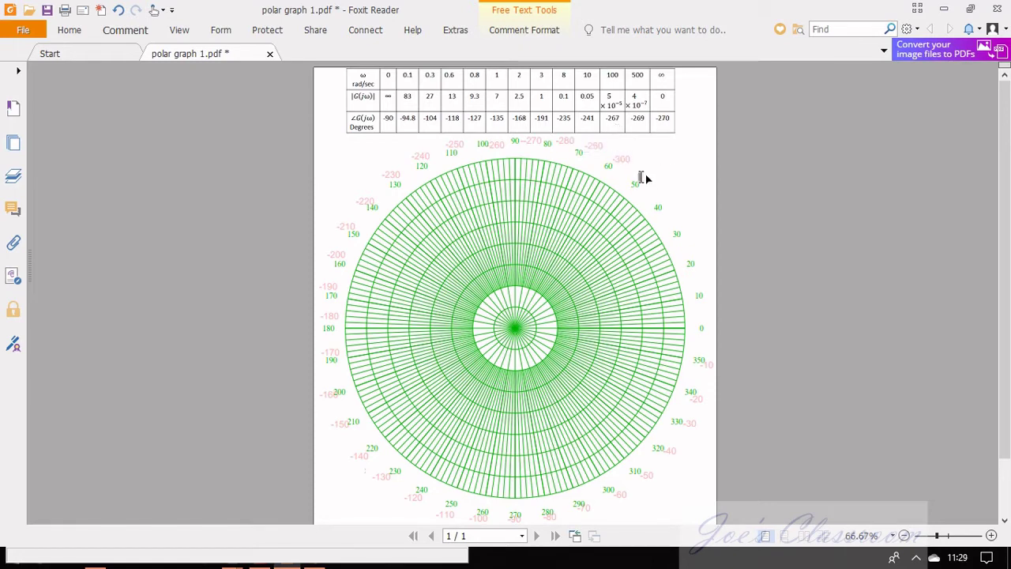
text(-310)
click(665, 198)
- Move the -350 label slightly lower, just beneath the 10 degree mark
click(700, 289)
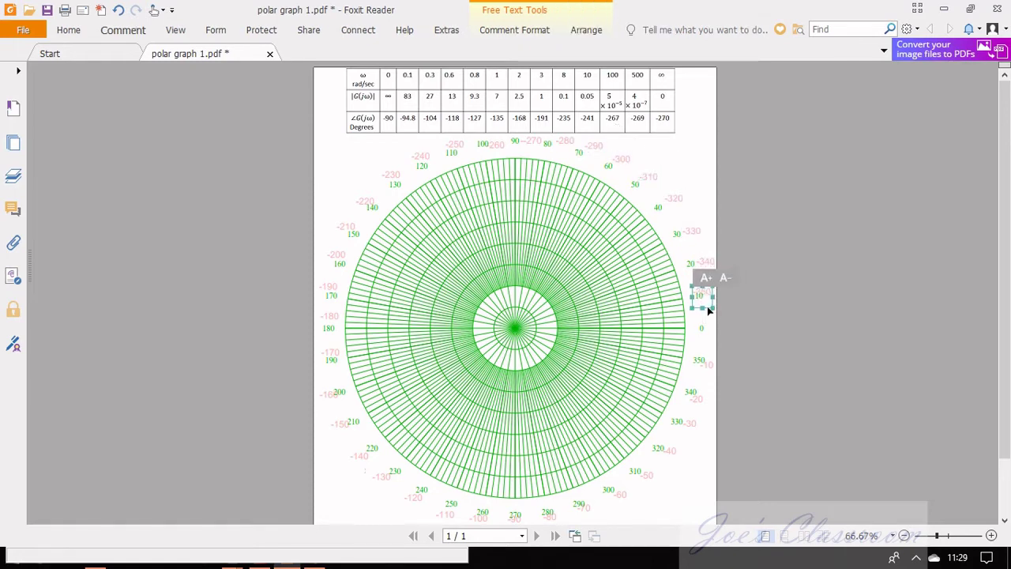
drag(709, 315, 717, 319)
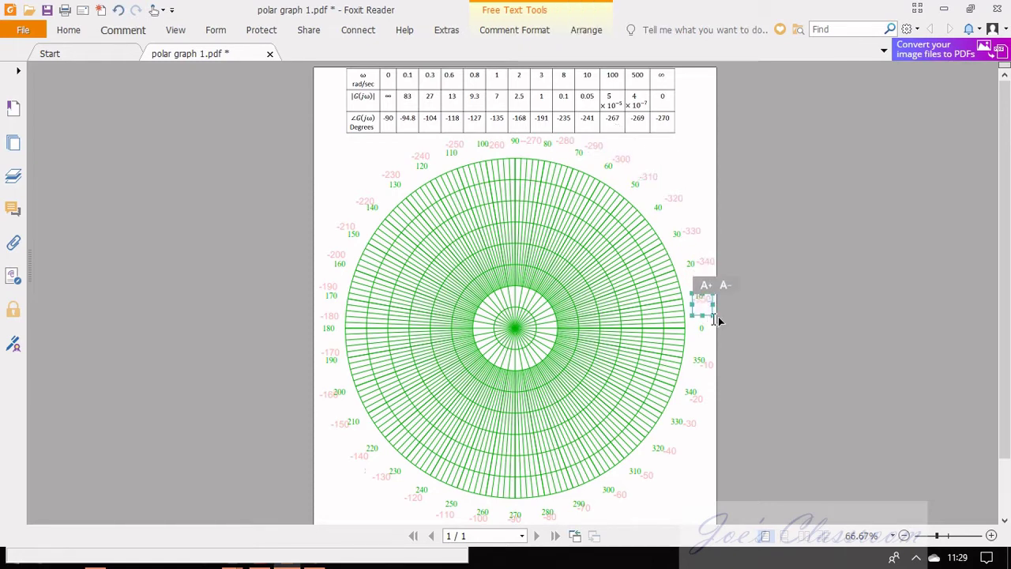
click(701, 339)
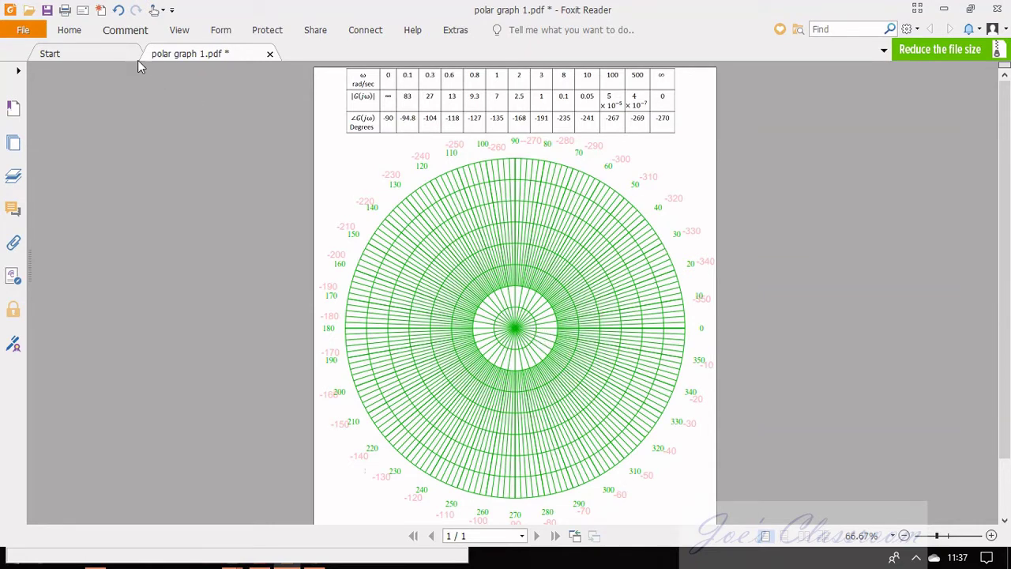
- Label the concentric circles 10, 20, 30, 40, 50, 60, 70 and 80 along the 0 degree axis
click(126, 32)
click(222, 63)
click(541, 331)
text(10)
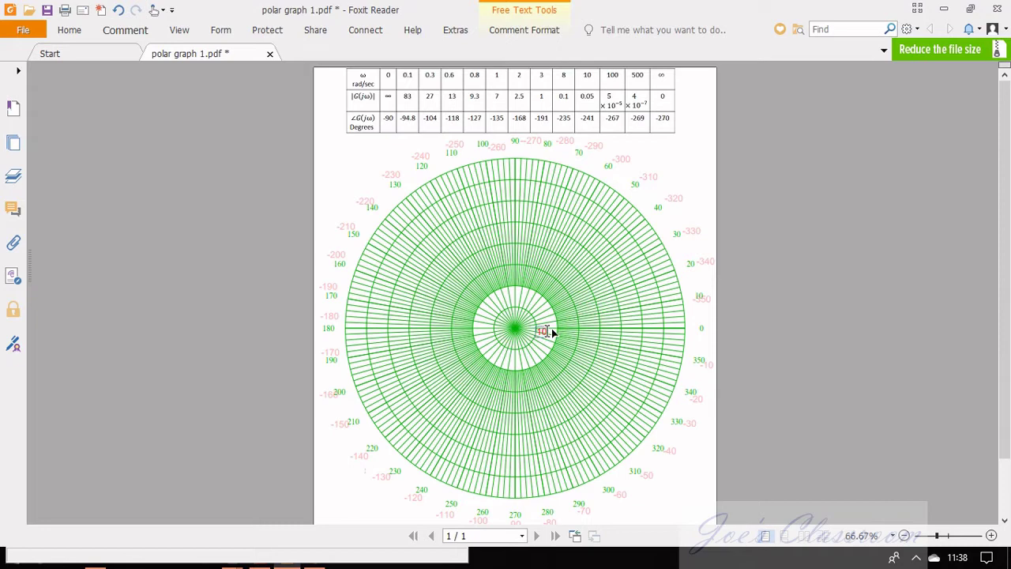
text(    20    30    40    50    60)
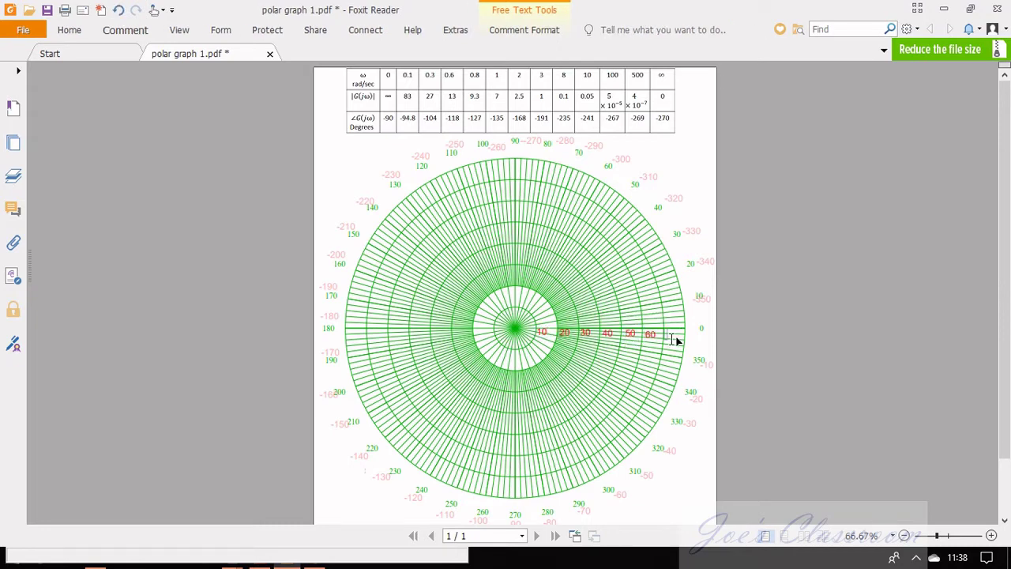
text(    70    80)
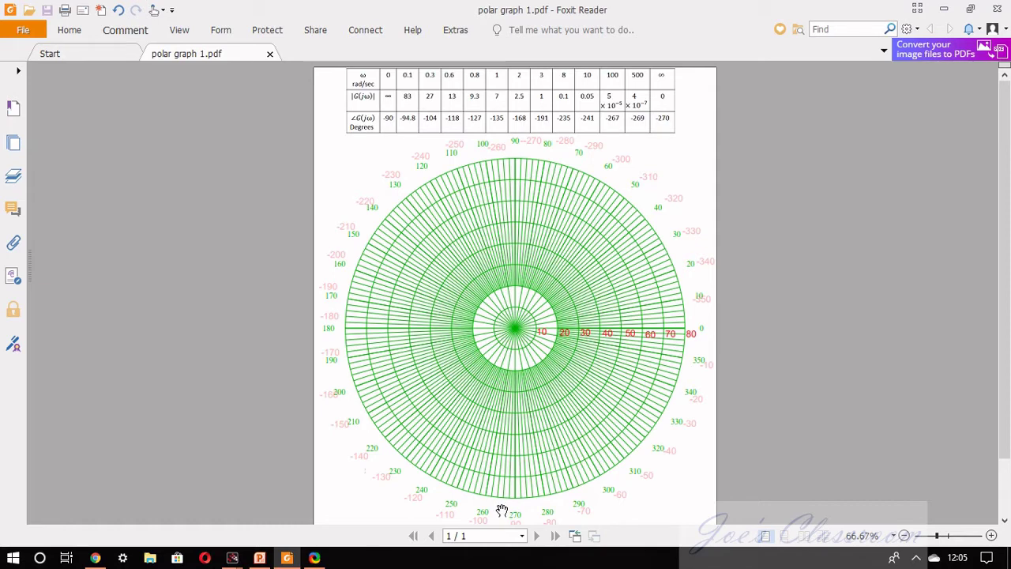
- Mark the ω = 0.1 point (83, -94.8°) with a text x just outside the outer circle
click(144, 35)
click(265, 156)
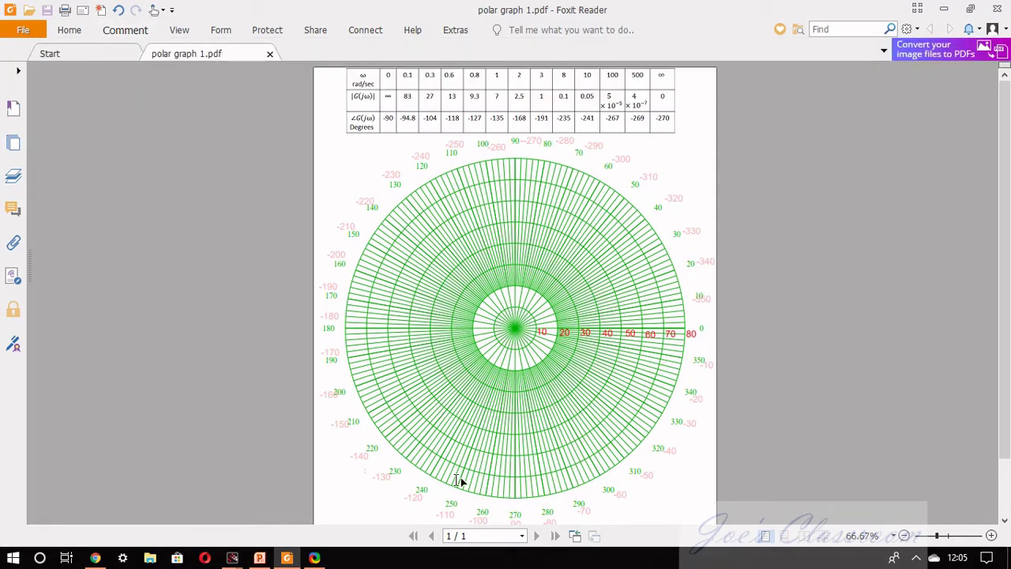
click(499, 506)
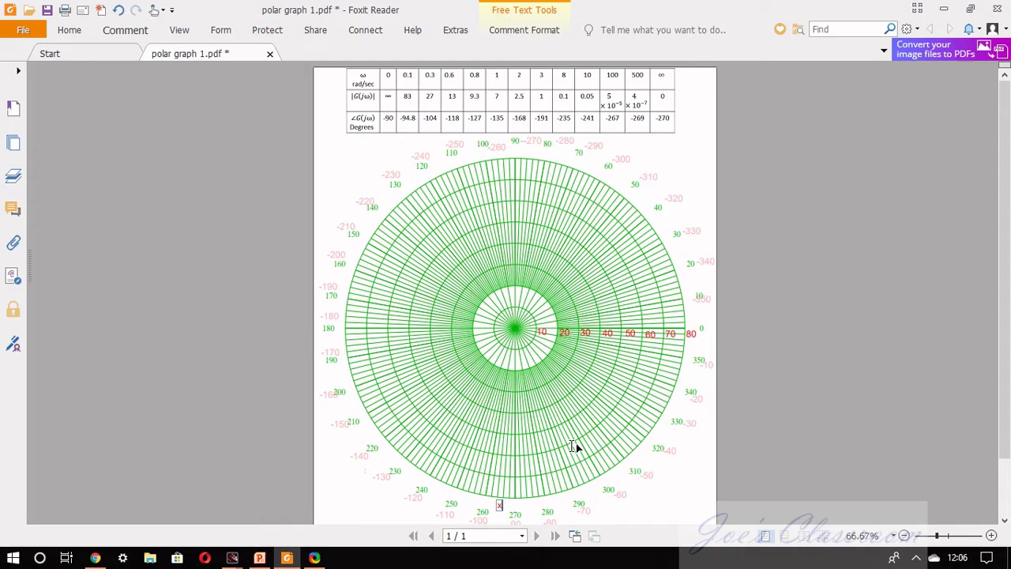
ctrl+scroll(508, 508, up, 3)
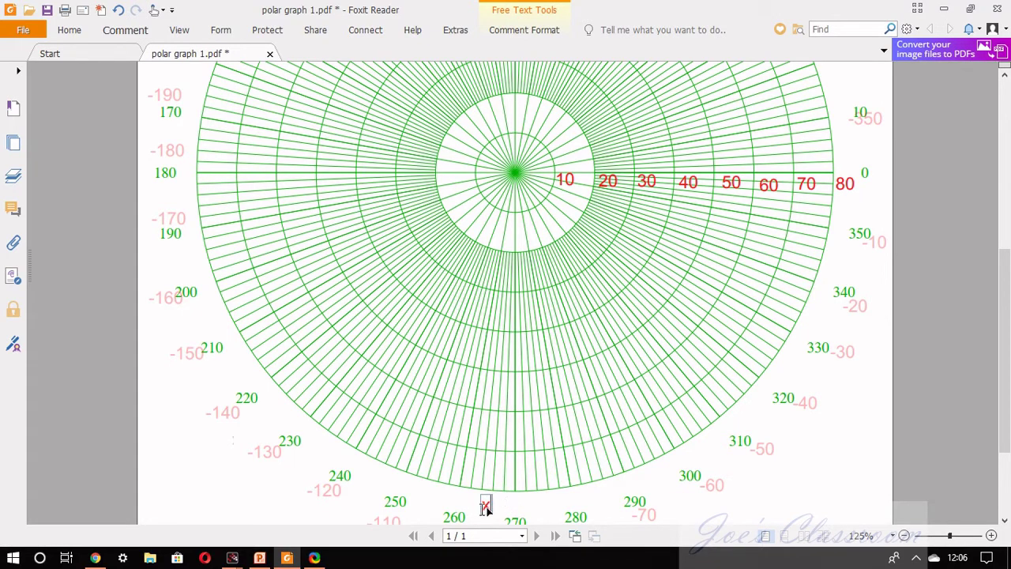
click(485, 512)
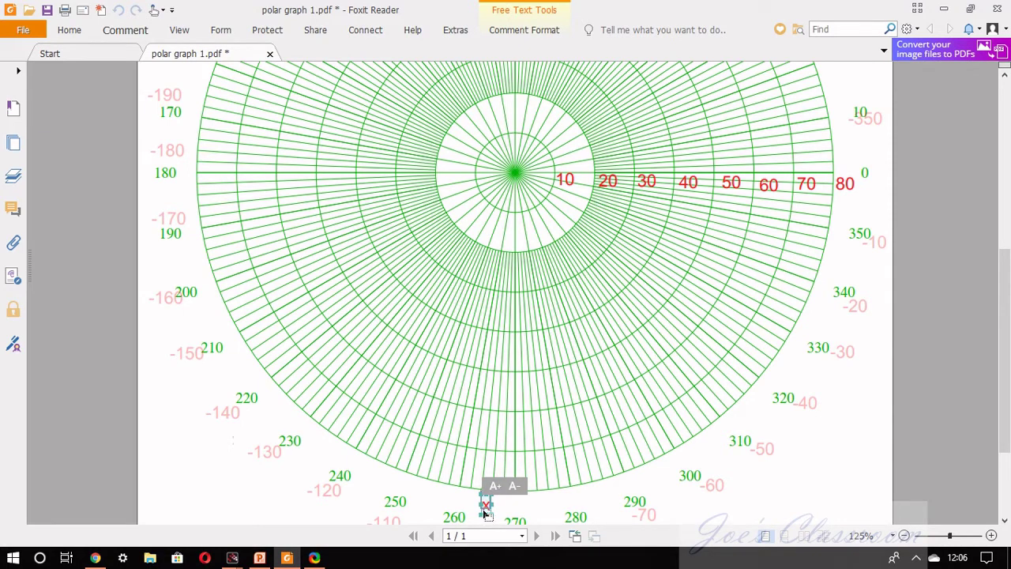
drag(485, 514, 486, 508)
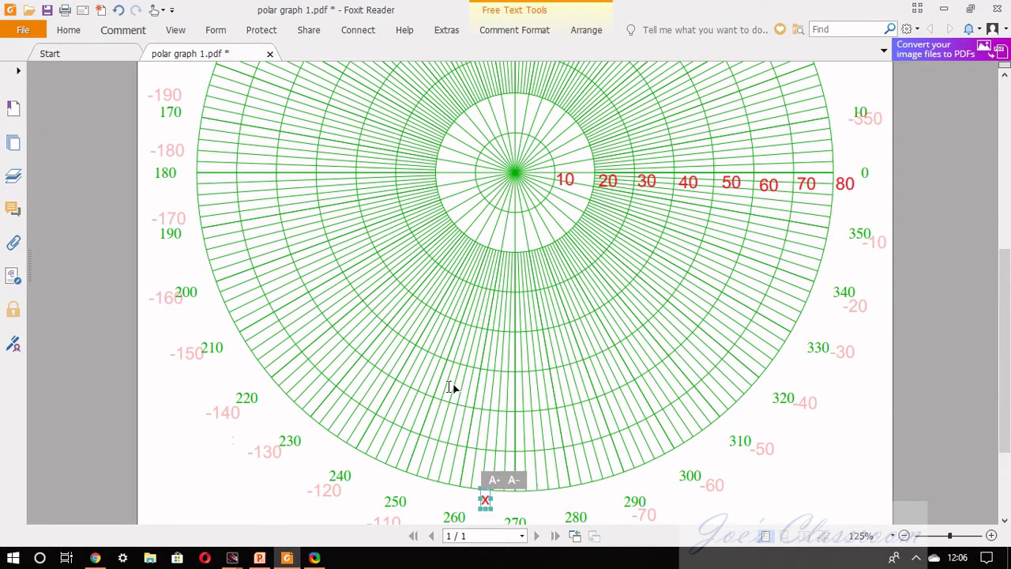
- Add an x marker for the ω = 0.3 point (27, -104°) just inside the 30 circle
scroll(440, 286, up, 5)
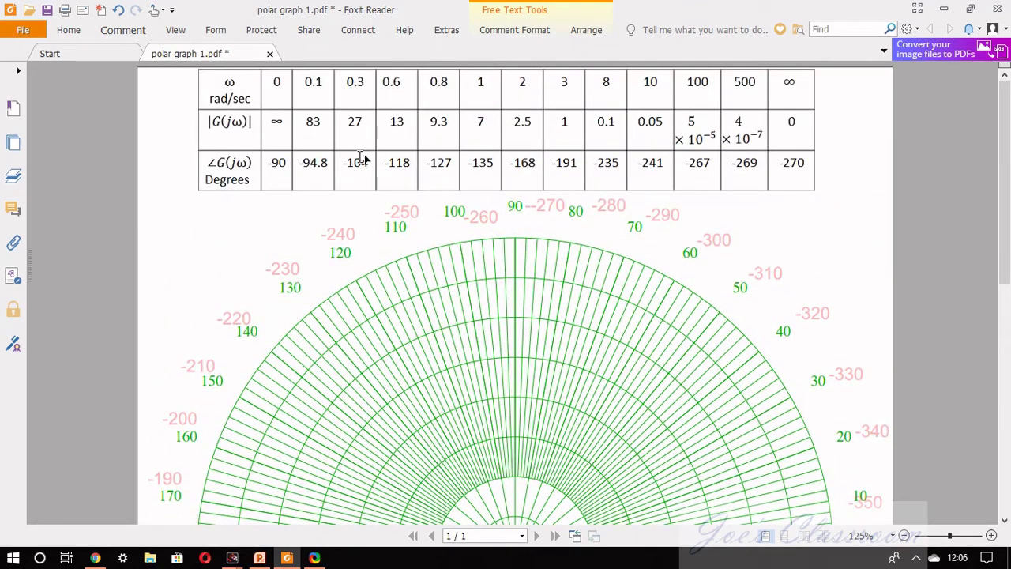
scroll(384, 248, down, 8)
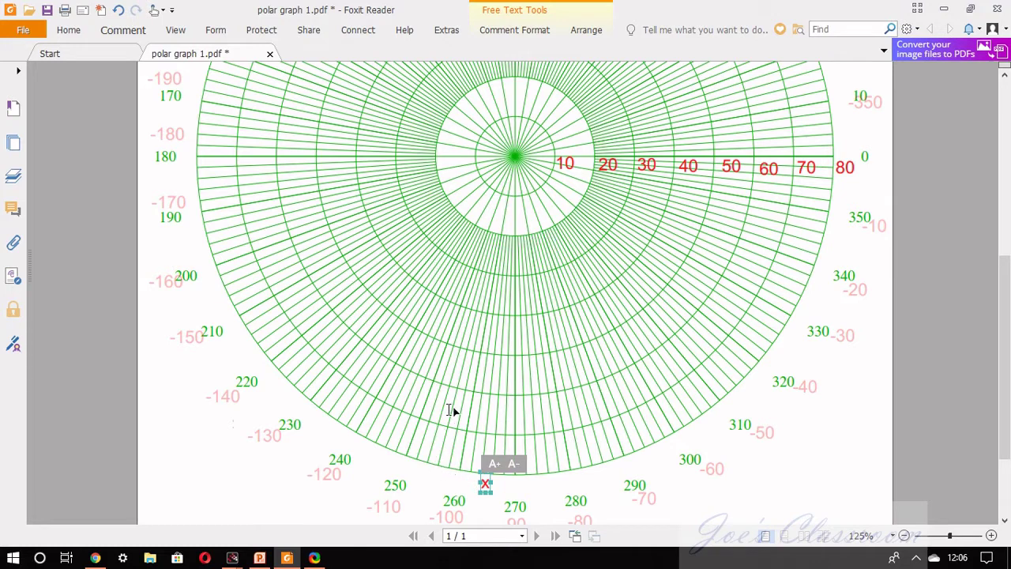
click(487, 266)
key(ctrl+v)
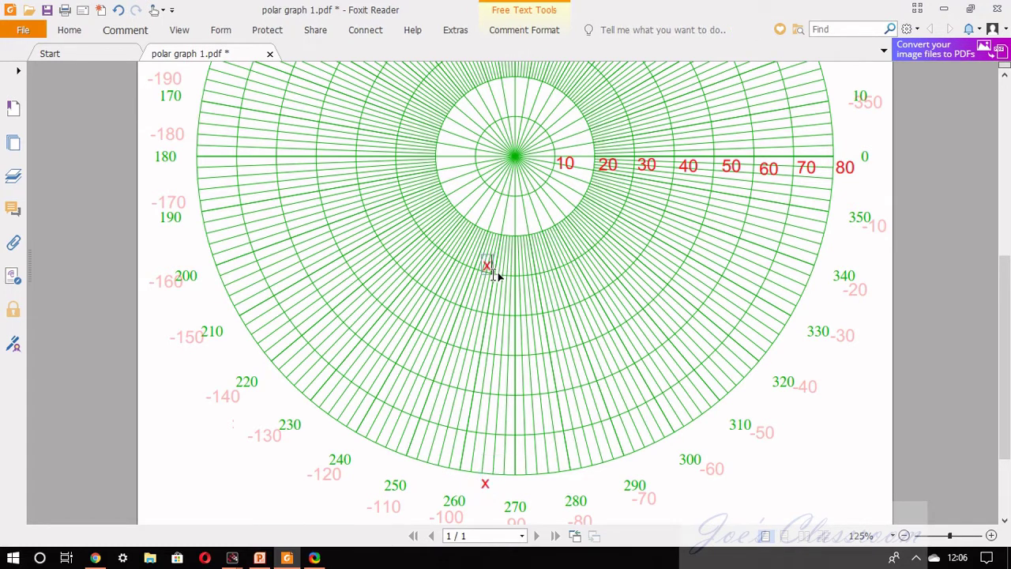
- Nudge the x marker near the 30 circle sideways to align it with the -104° line
ctrl+scroll(483, 301, up, 2)
ctrl+scroll(484, 298, up, 1)
scroll(449, 509, down, 2)
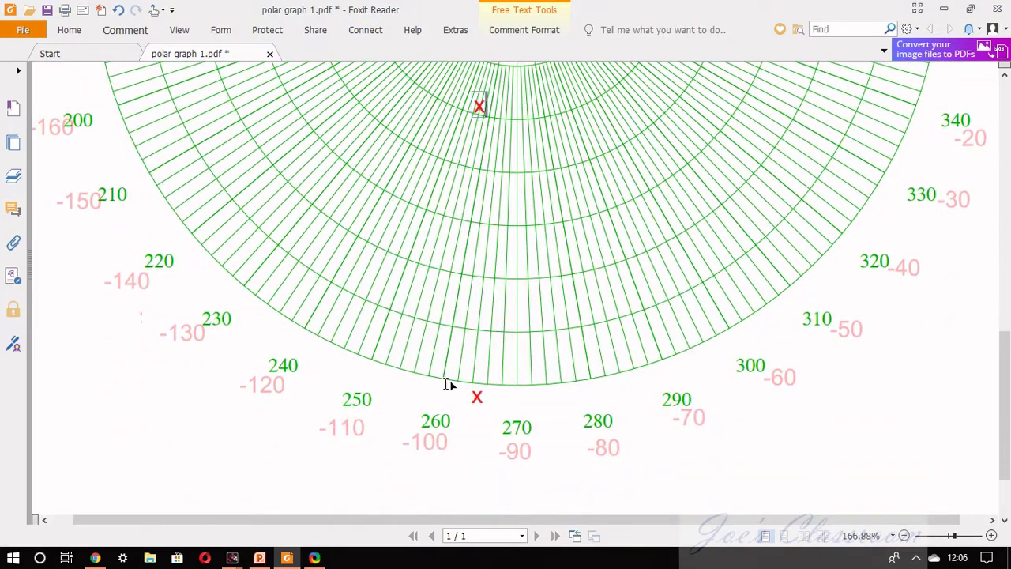
scroll(418, 377, up, 3)
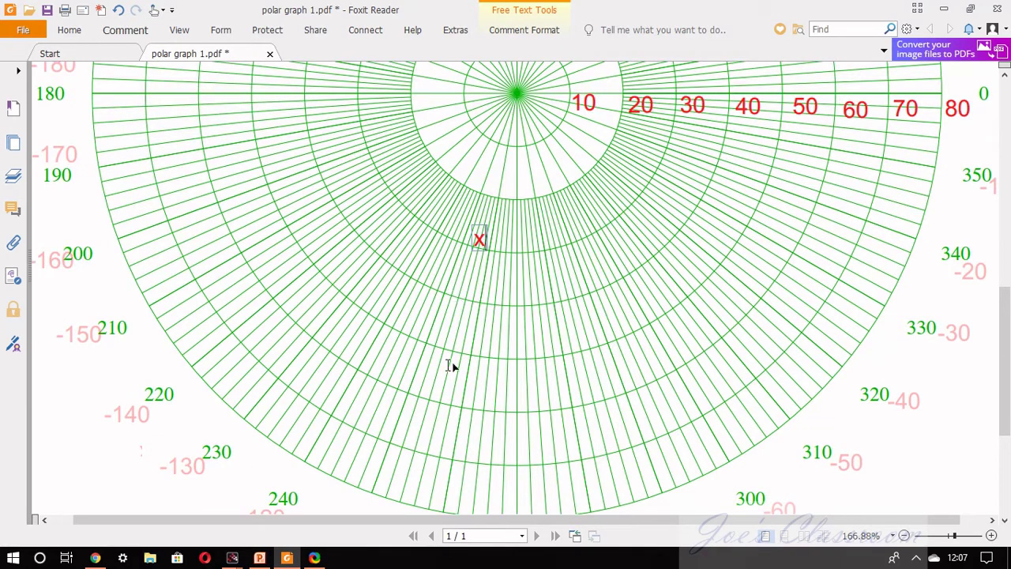
click(475, 246)
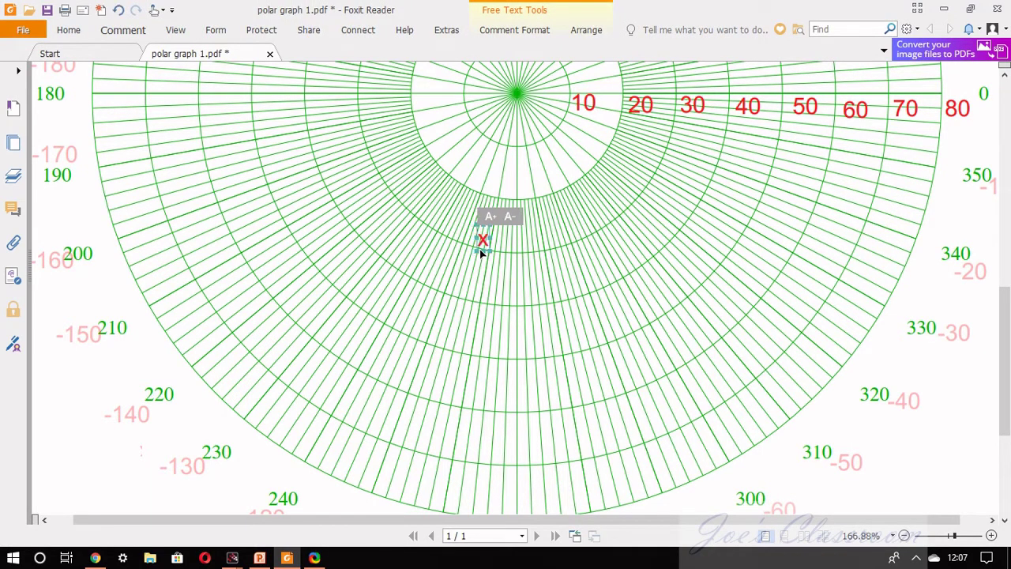
key(Left)
key(Left)
key(Right)
- Mark the ω = 0.6 point (13, -118°) with a text x between the 10 and 20 circles
ctrl+scroll(481, 268, down, 2)
scroll(461, 232, up, 5)
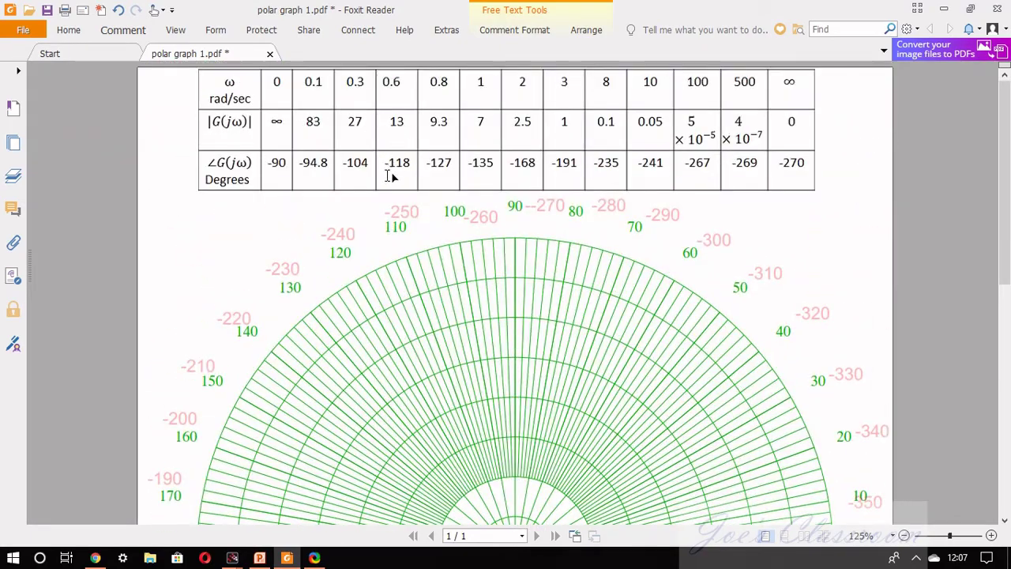
scroll(468, 255, down, 3)
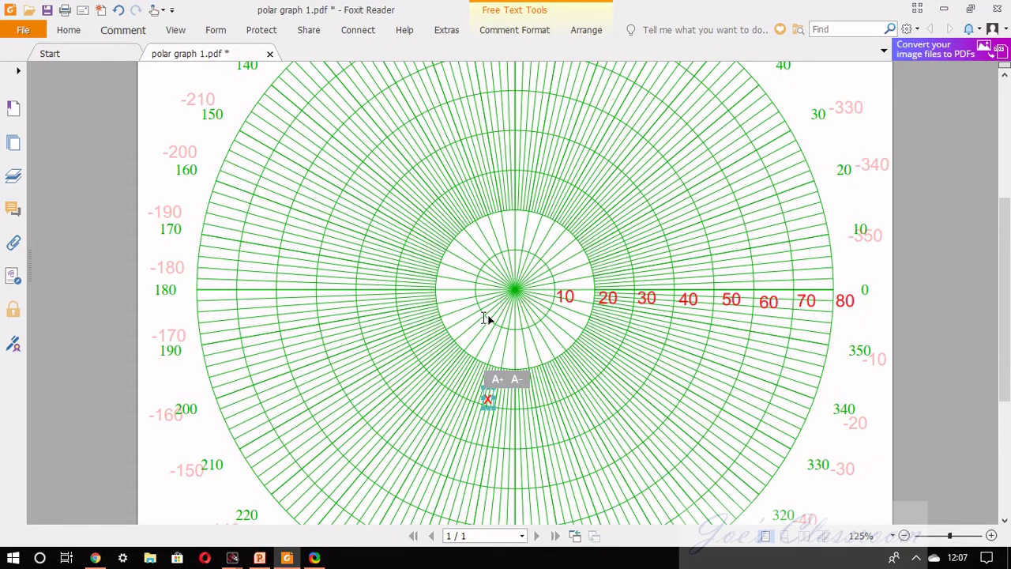
scroll(506, 338, up, 3)
scroll(507, 340, down, 5)
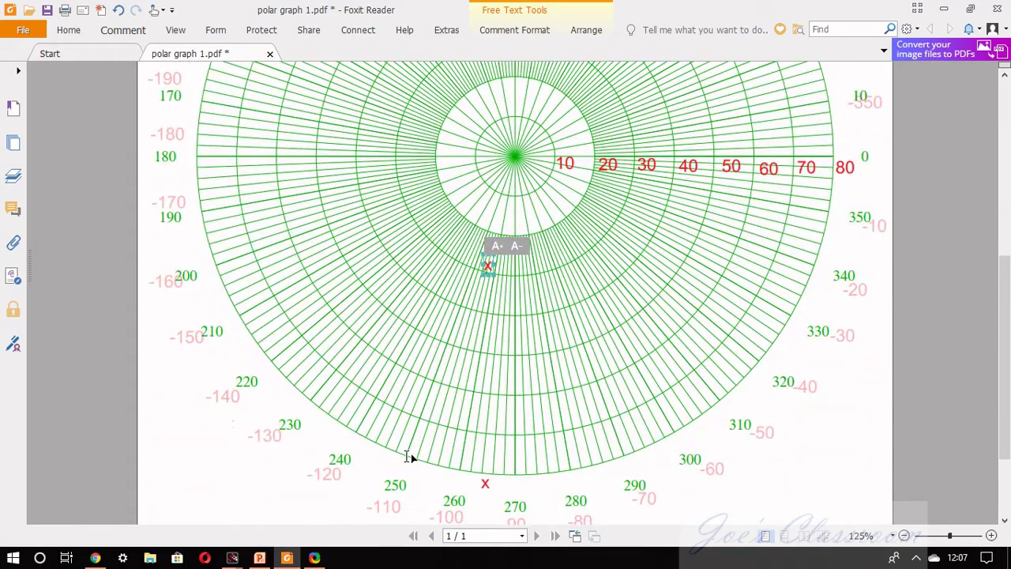
scroll(478, 249, up, 1)
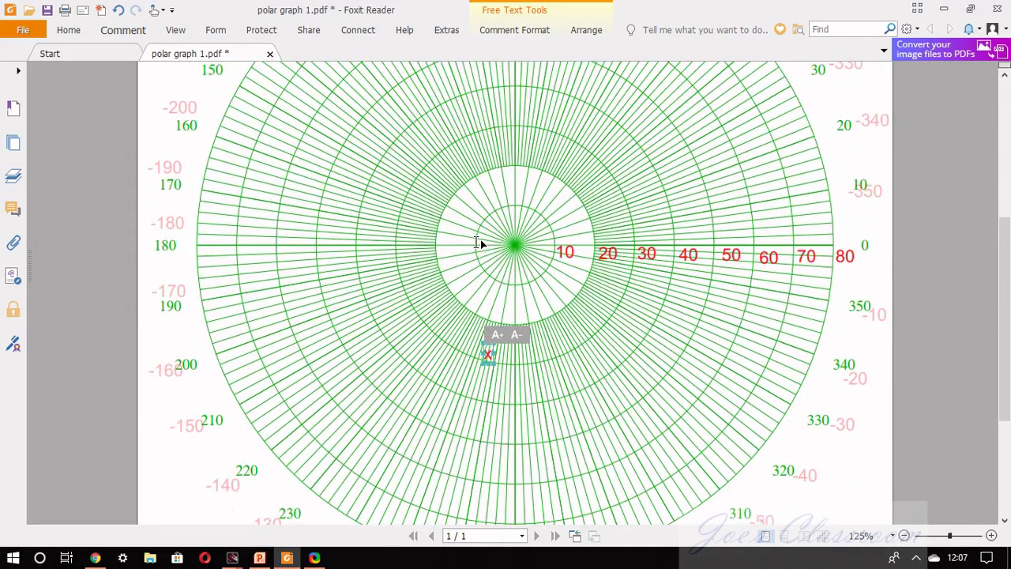
click(485, 309)
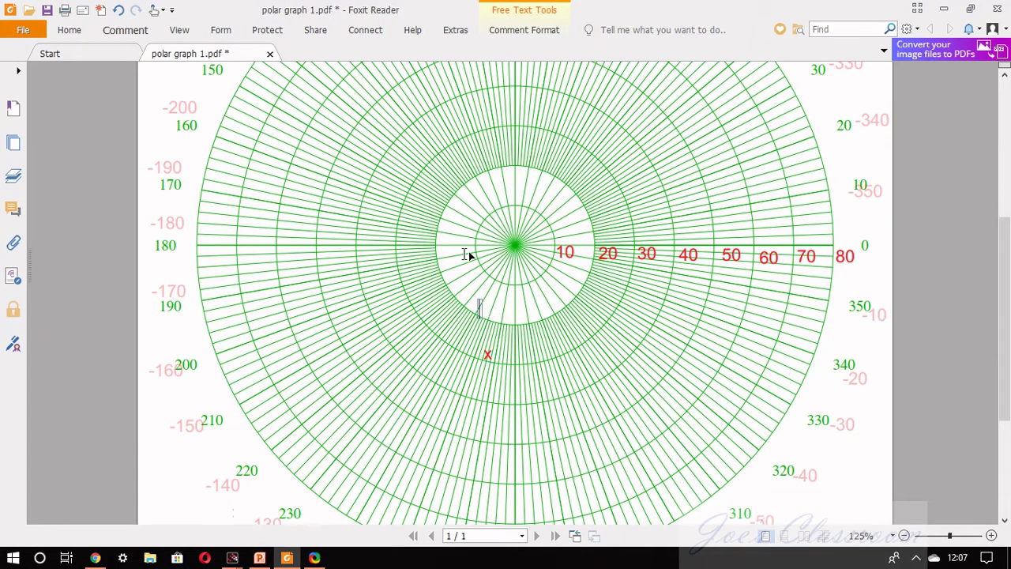
scroll(468, 252, up, 3)
scroll(442, 207, down, 2)
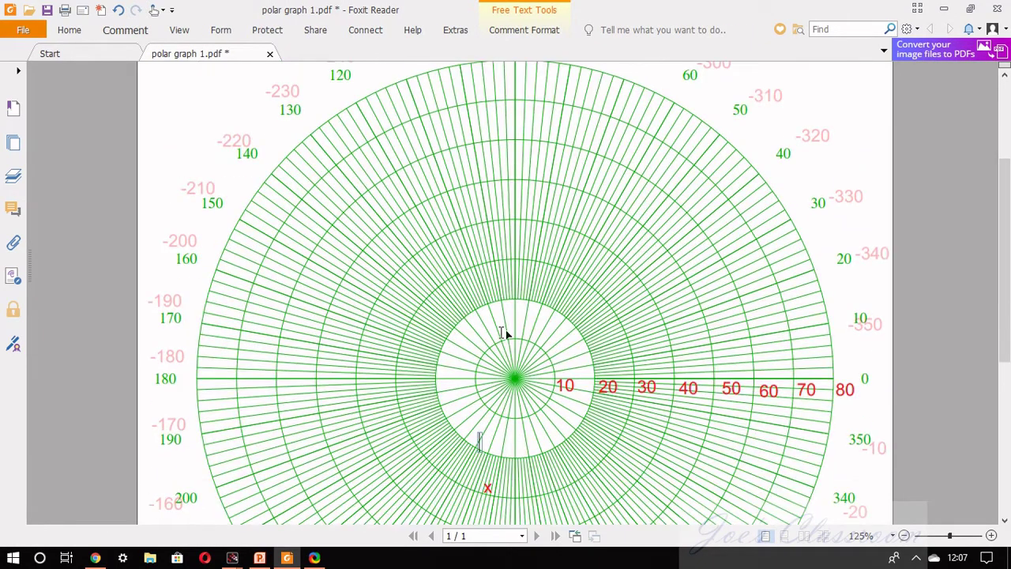
click(491, 419)
text(x)
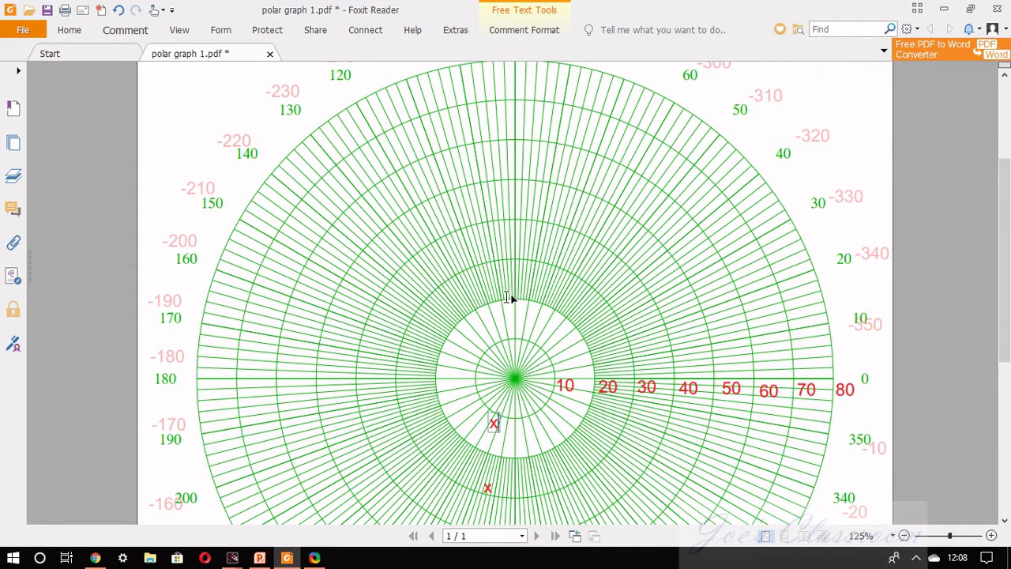
- Add an x marker for the ω = 0.8 point (9.3, -127°) just inside the 10 circle
scroll(463, 210, up, 3)
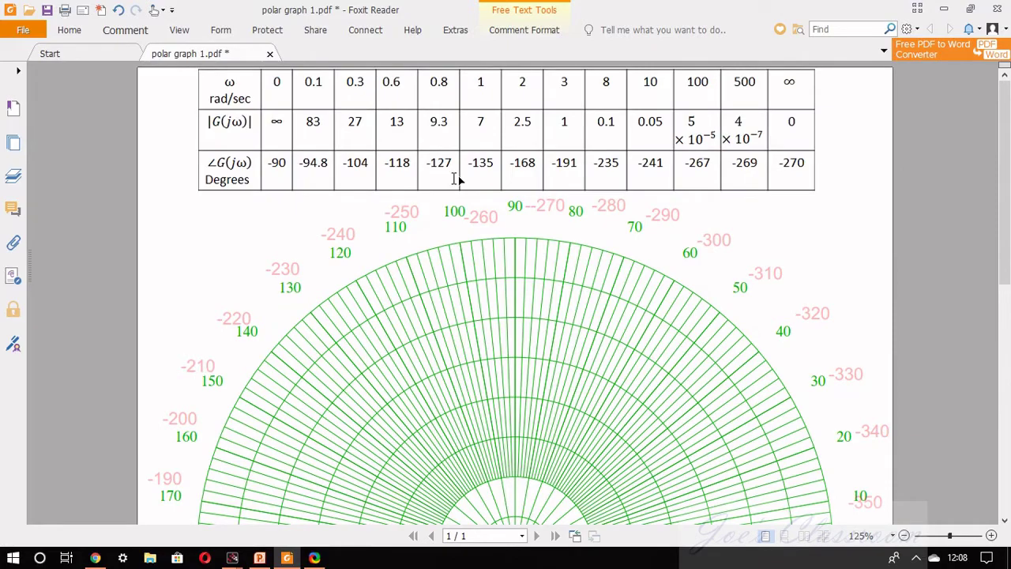
scroll(443, 154, down, 3)
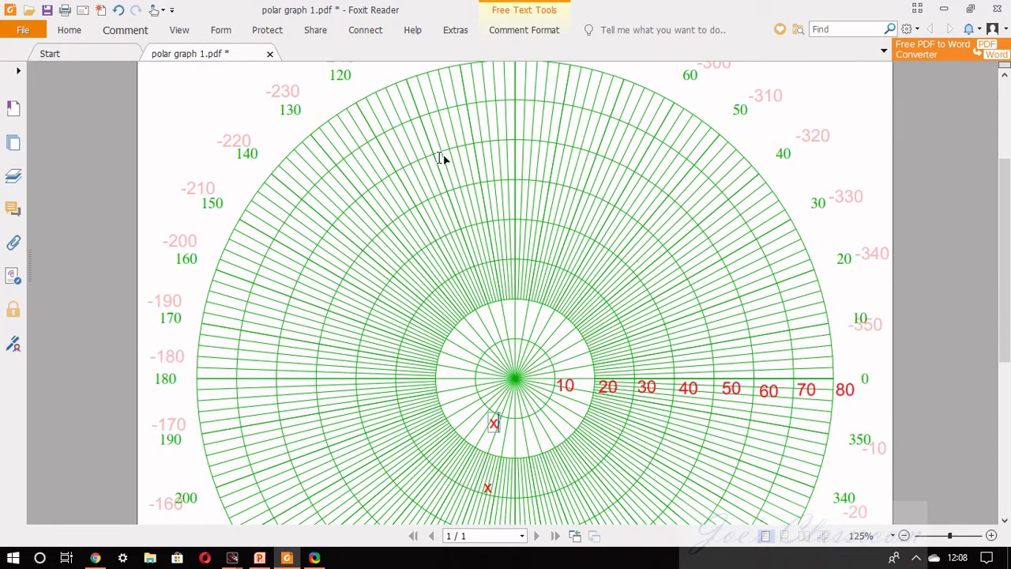
scroll(431, 237, up, 2)
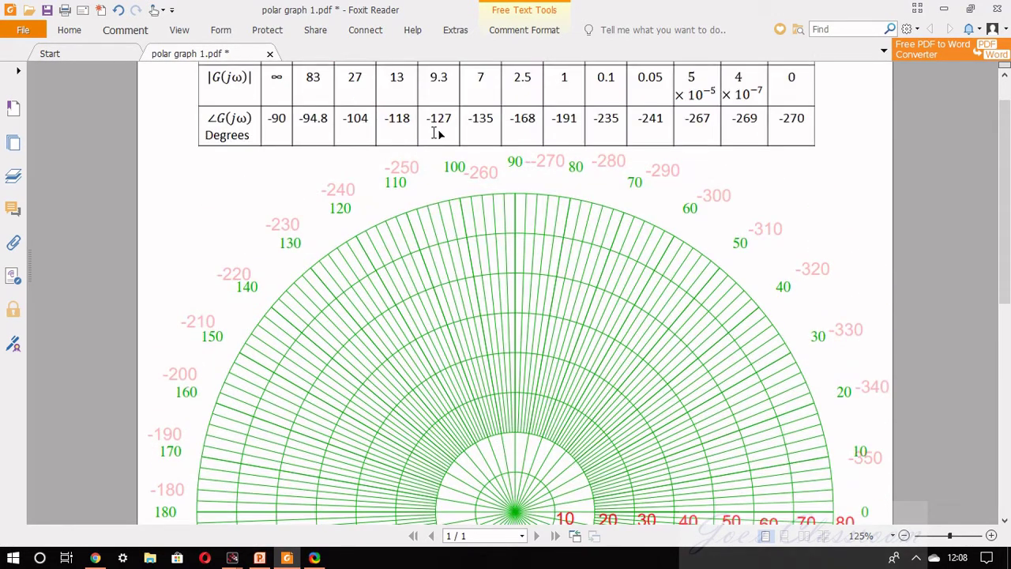
scroll(425, 207, down, 5)
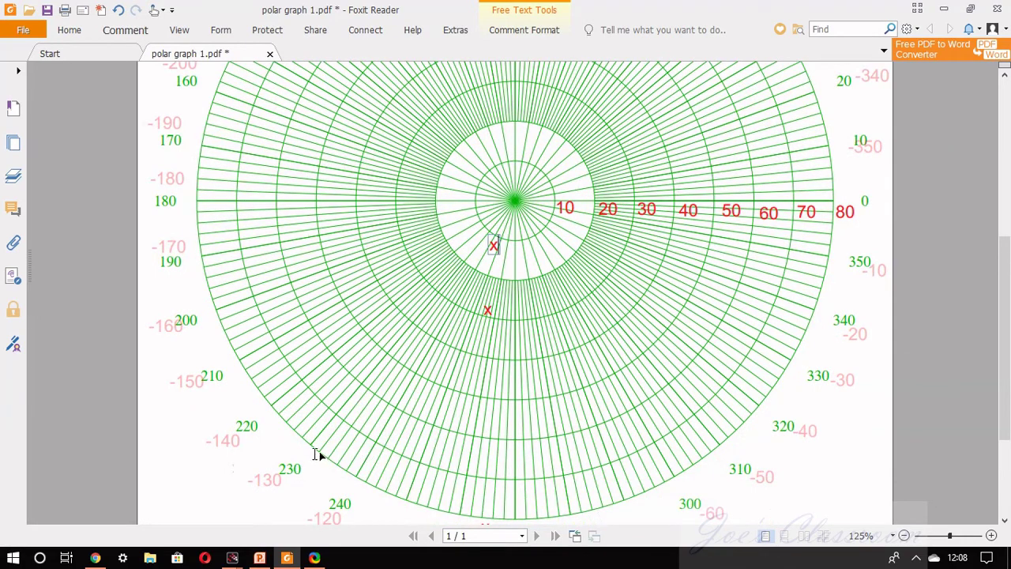
click(495, 228)
text(x)
click(495, 235)
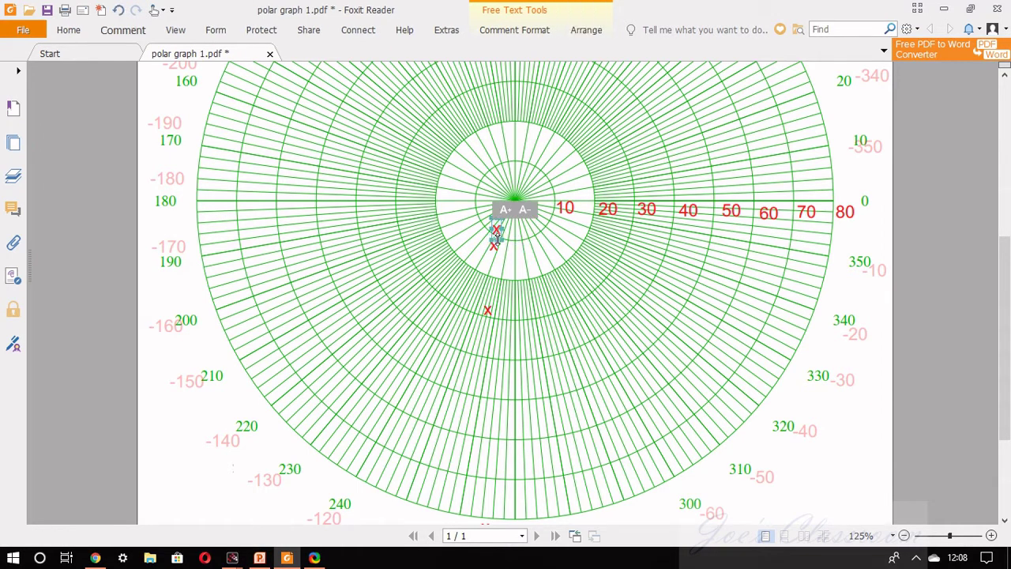
- Reposition the ω = 0.8 x marker onto the -127° direction near the 10 circle
scroll(520, 254, up, 3)
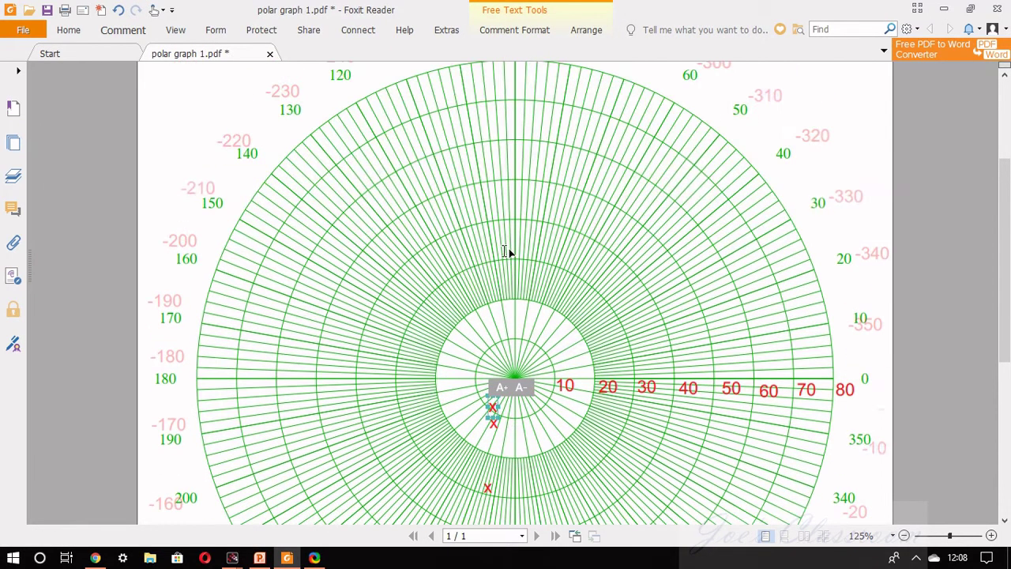
scroll(508, 413, up, 1)
scroll(508, 413, down, 2)
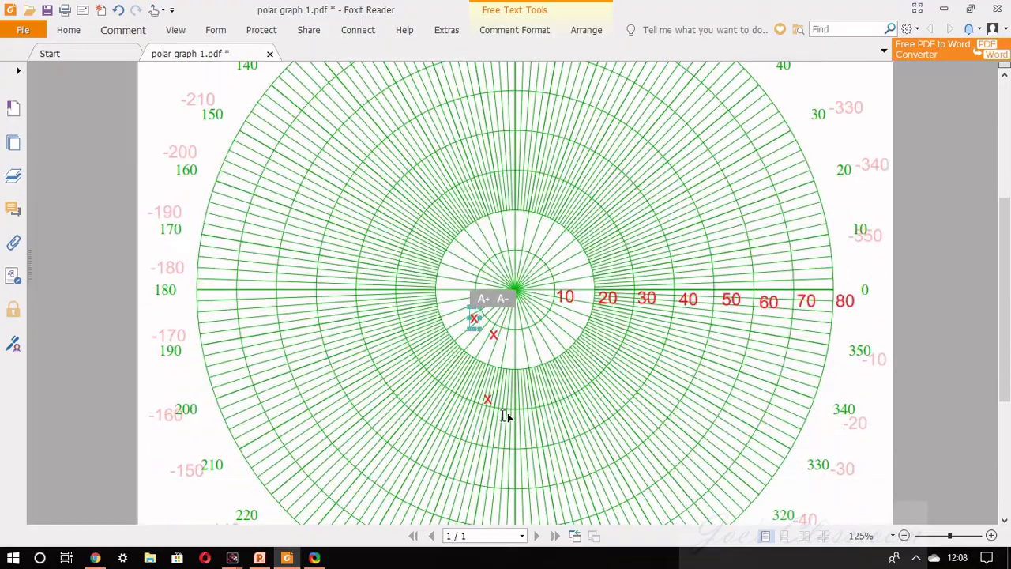
scroll(507, 412, up, 2)
scroll(506, 416, up, 3)
scroll(508, 228, up, 1)
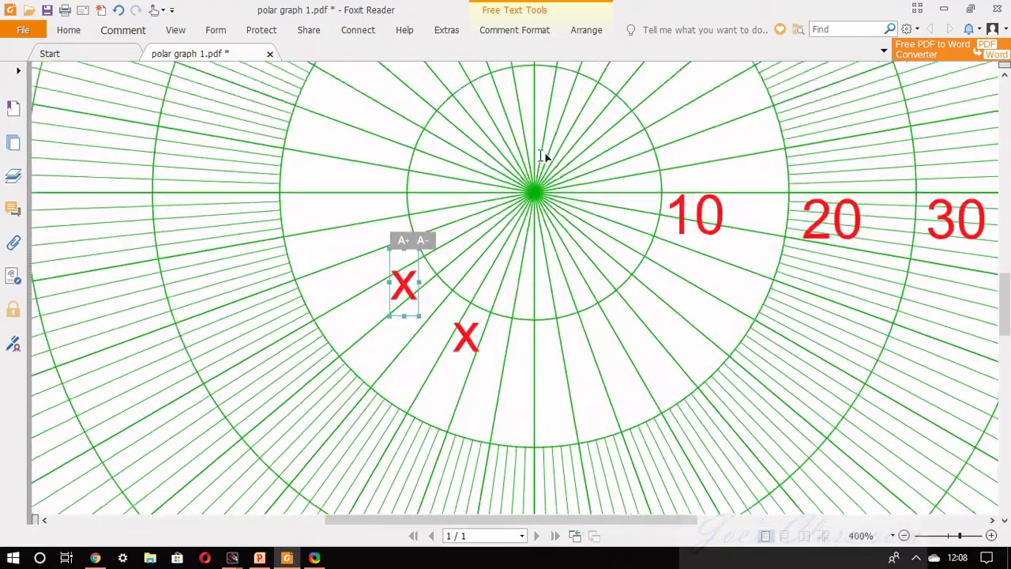
scroll(544, 155, up, 5)
scroll(544, 156, down, 3)
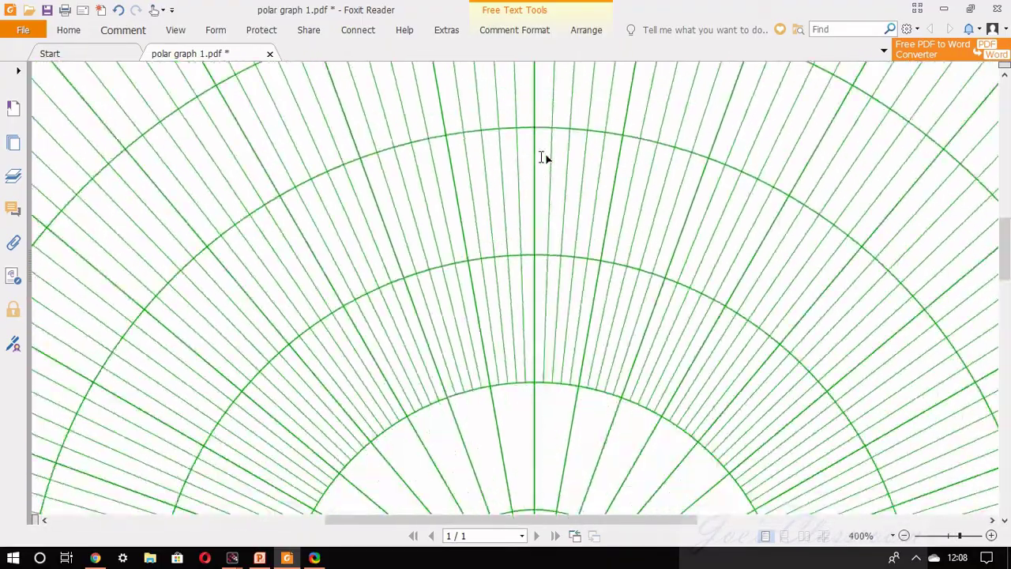
scroll(543, 161, down, 3)
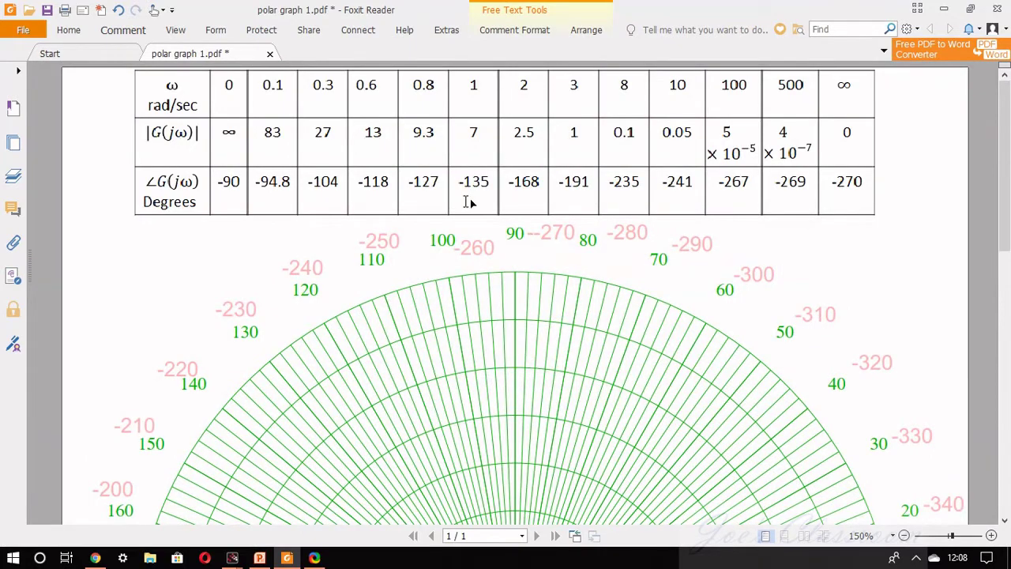
scroll(471, 202, down, 5)
scroll(285, 484, down, 1)
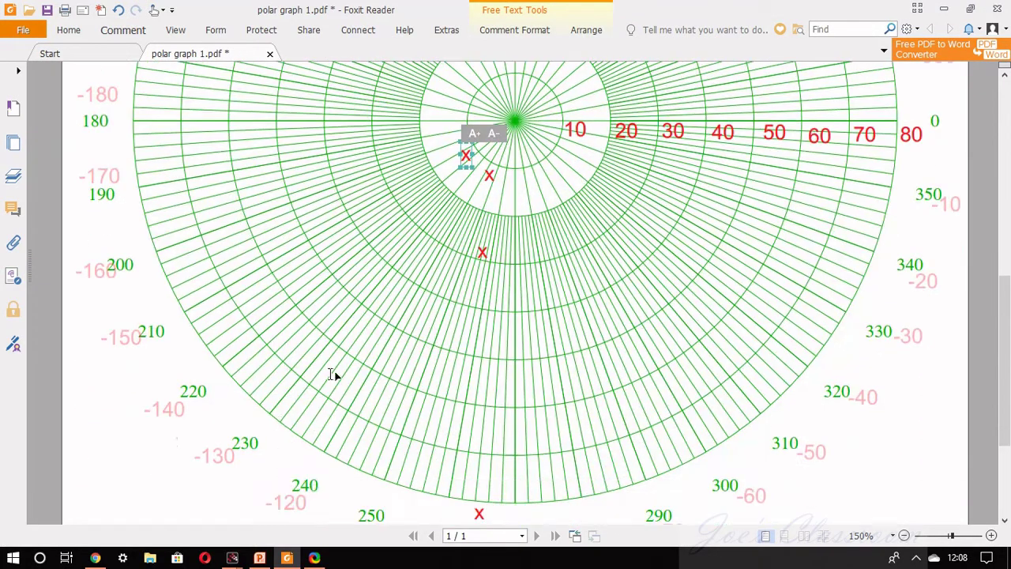
scroll(498, 155, up, 2)
scroll(499, 244, up, 1)
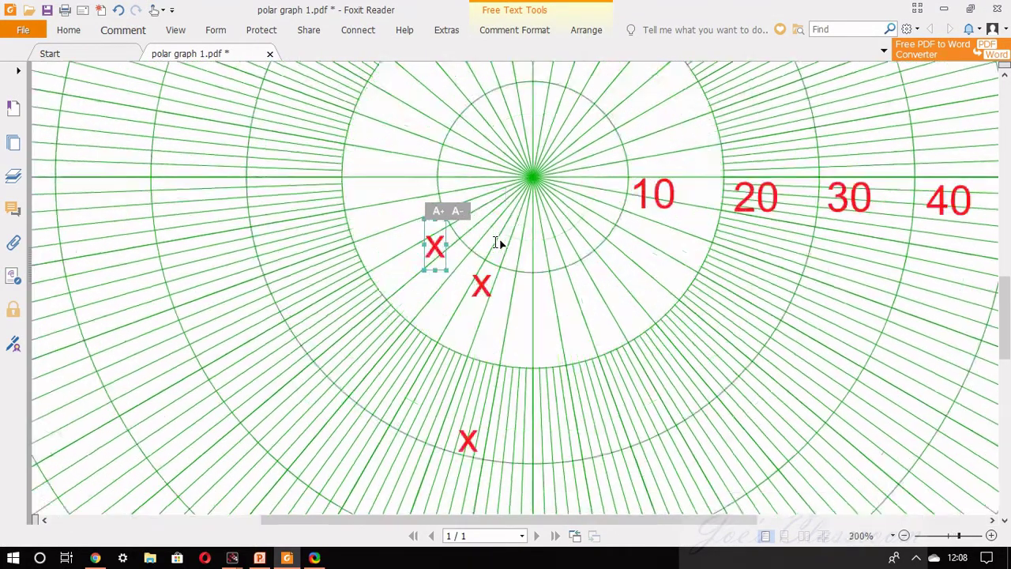
scroll(498, 243, up, 3)
drag(386, 300, 481, 301)
- Mark the ω = 1 point (7, -135°) with a text x inside the 10 circle and align it with the -135° direction
ctrl+scroll(588, 249, down, 5)
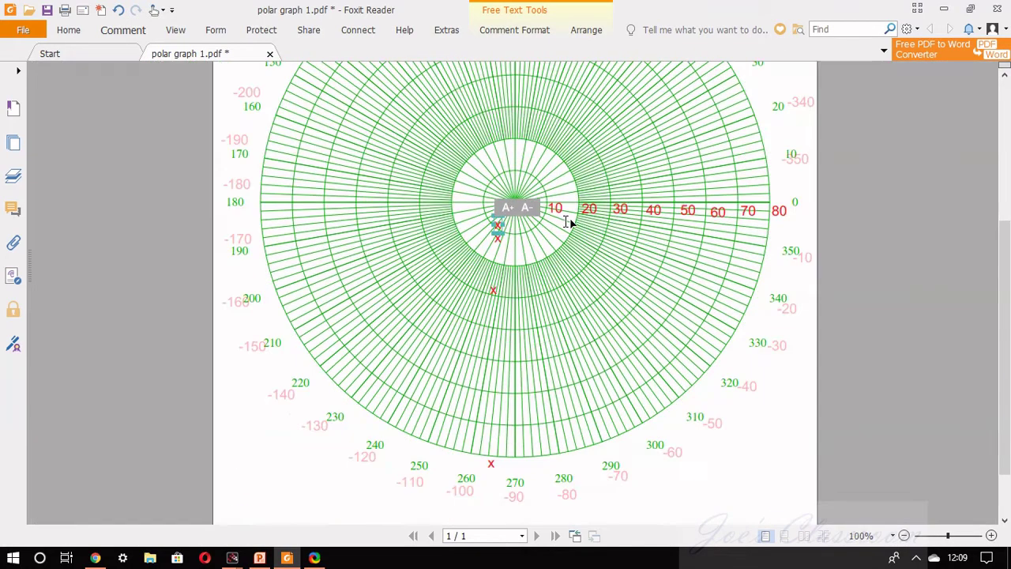
scroll(569, 223, up, 5)
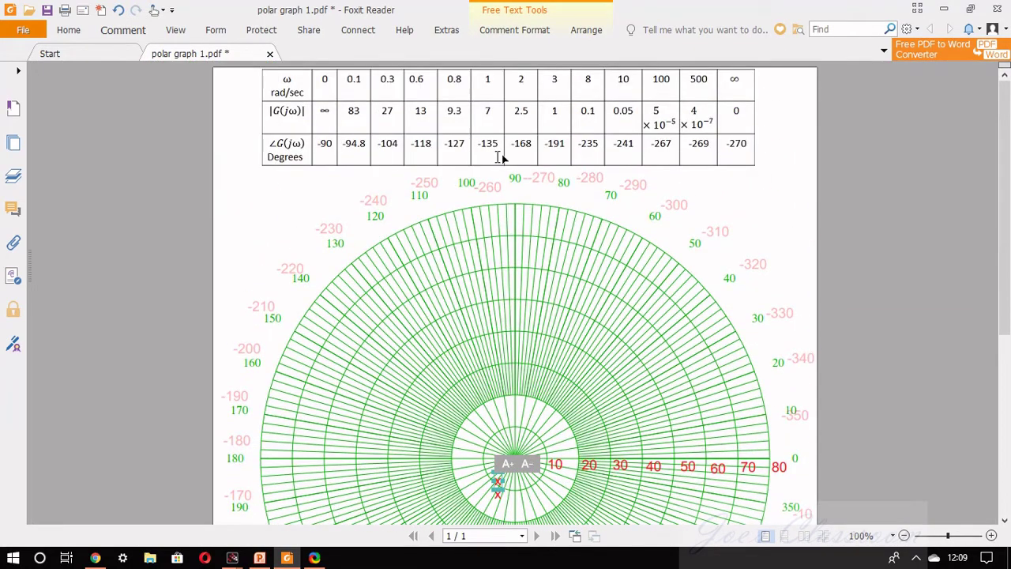
scroll(496, 335, down, 3)
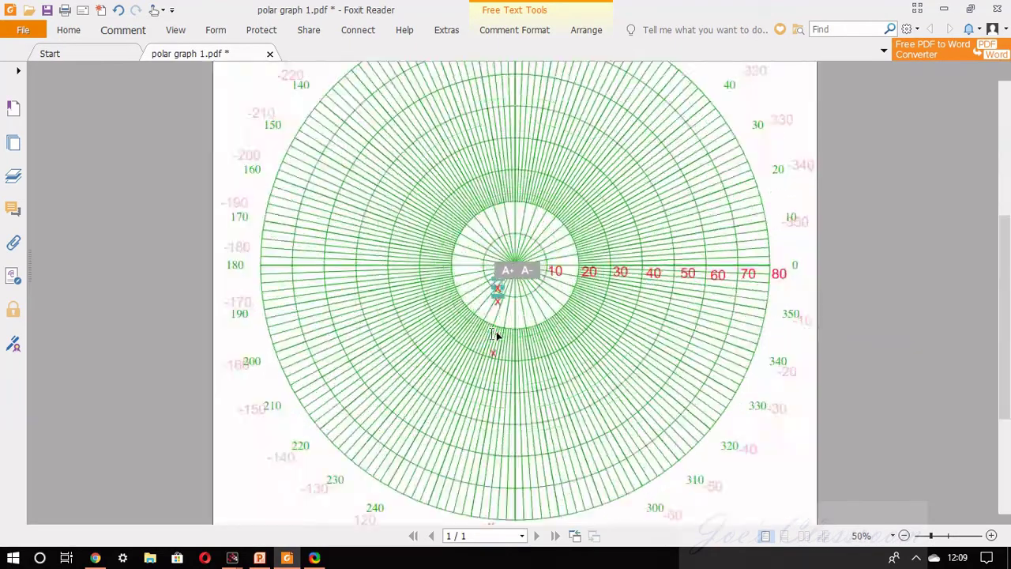
scroll(485, 332, up, 3)
scroll(466, 308, down, 3)
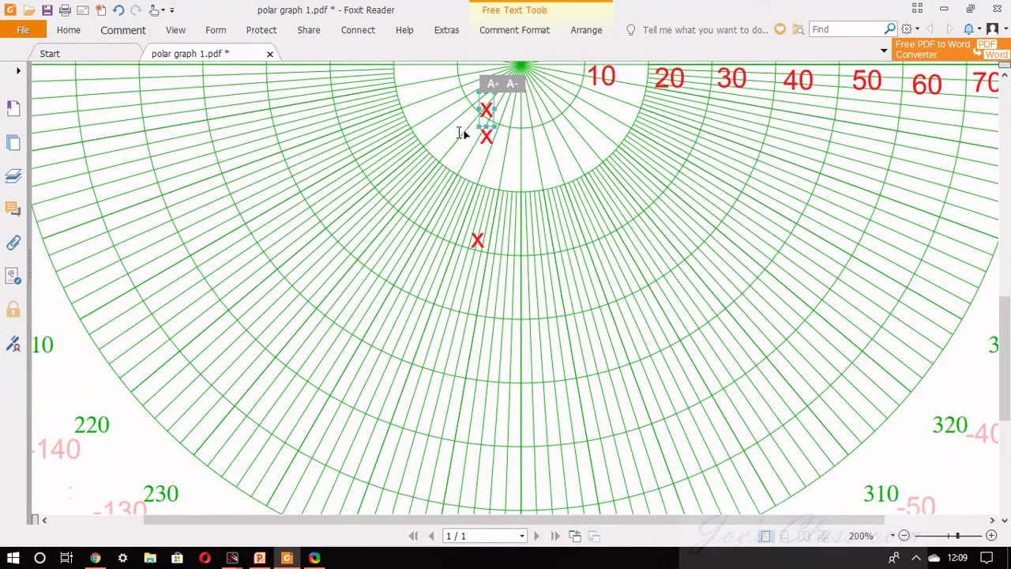
scroll(474, 139, up, 1)
scroll(517, 144, up, 3)
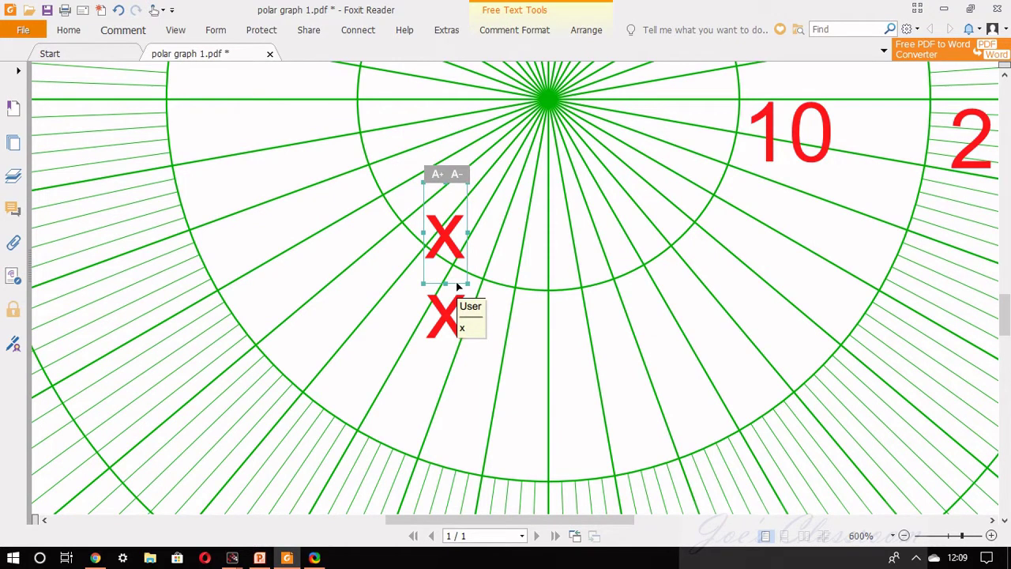
click(491, 181)
click(466, 184)
click(488, 191)
text(X)
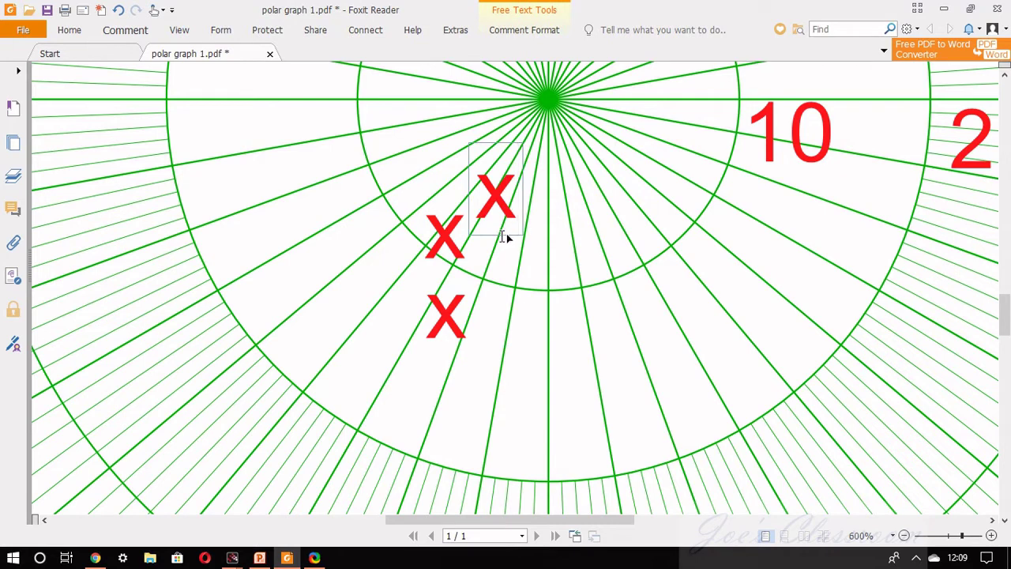
drag(508, 235, 466, 230)
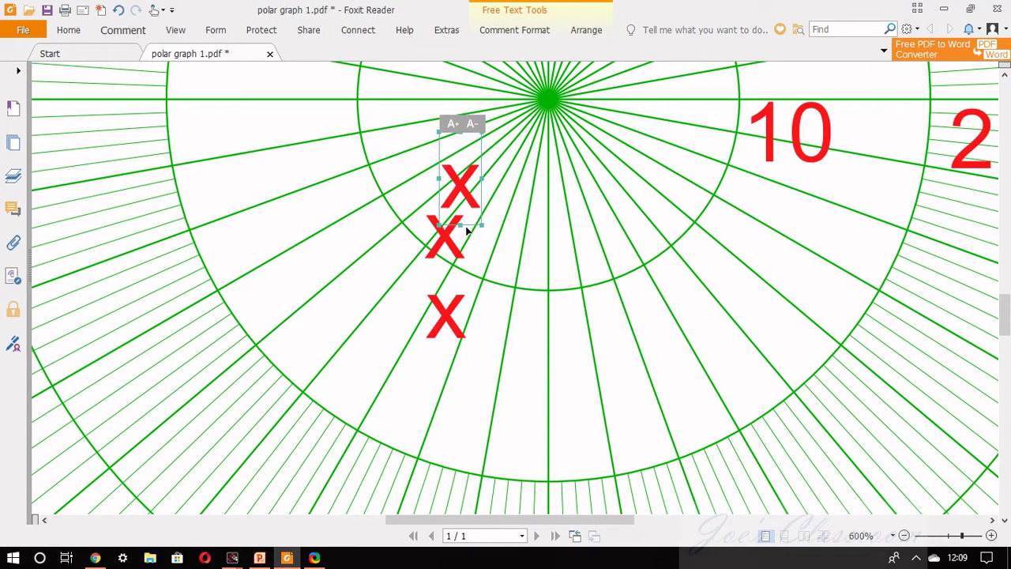
- Mark the ω = 2 point (2.5, -168°) with a text x close to the graph's centre
ctrl+scroll(465, 229, down, 5)
scroll(469, 228, up, 10)
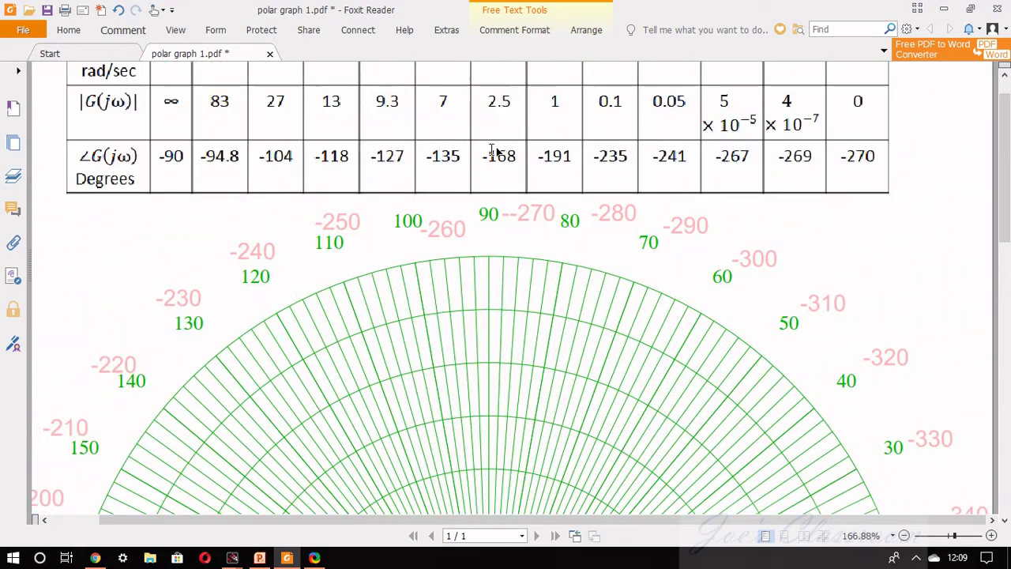
scroll(466, 155, up, 1)
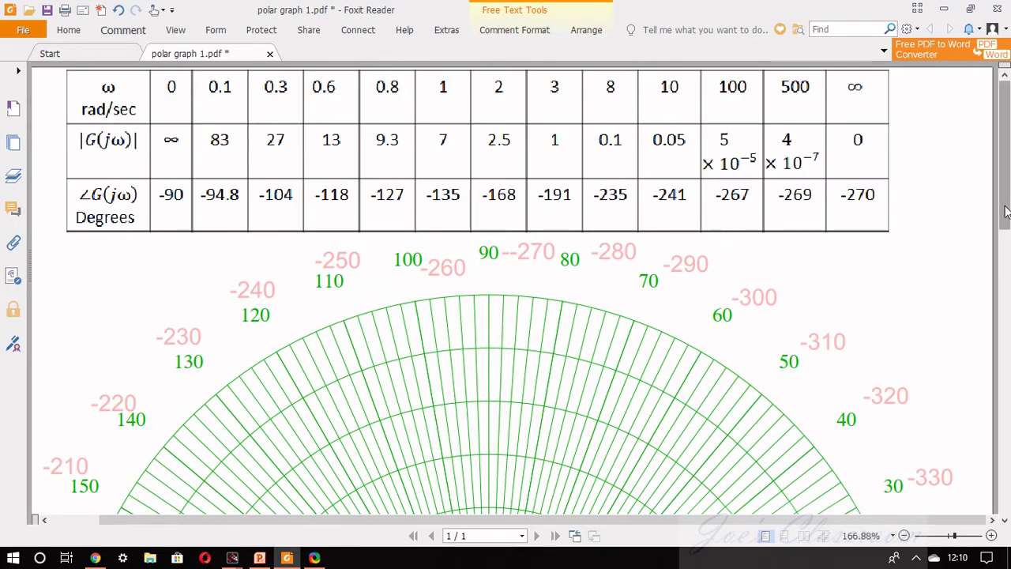
mouse_move(1003, 207)
mouse_down()
mouse_move(1003, 339)
mouse_move(1002, 209)
mouse_up()
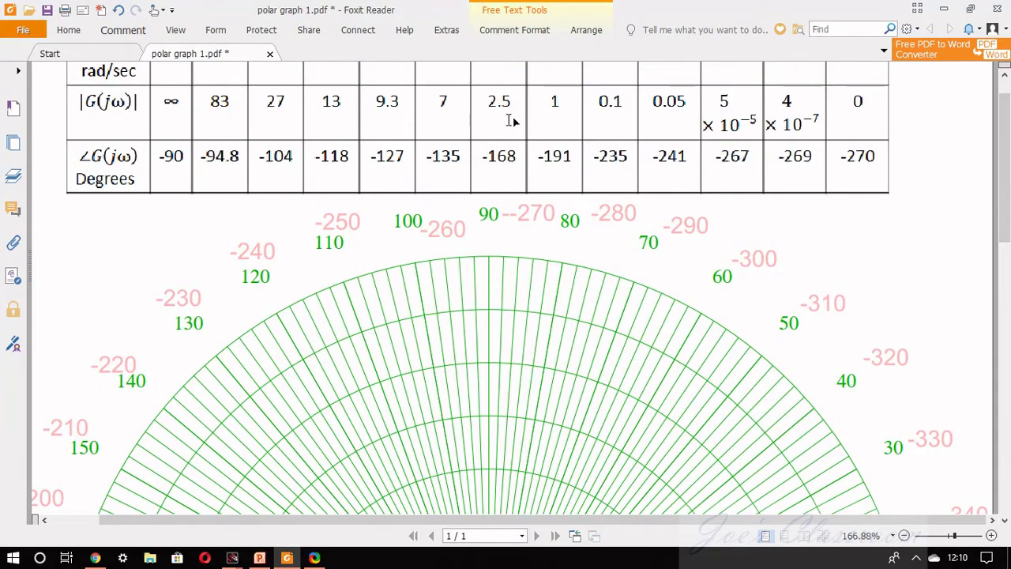
drag(1003, 168, 1003, 318)
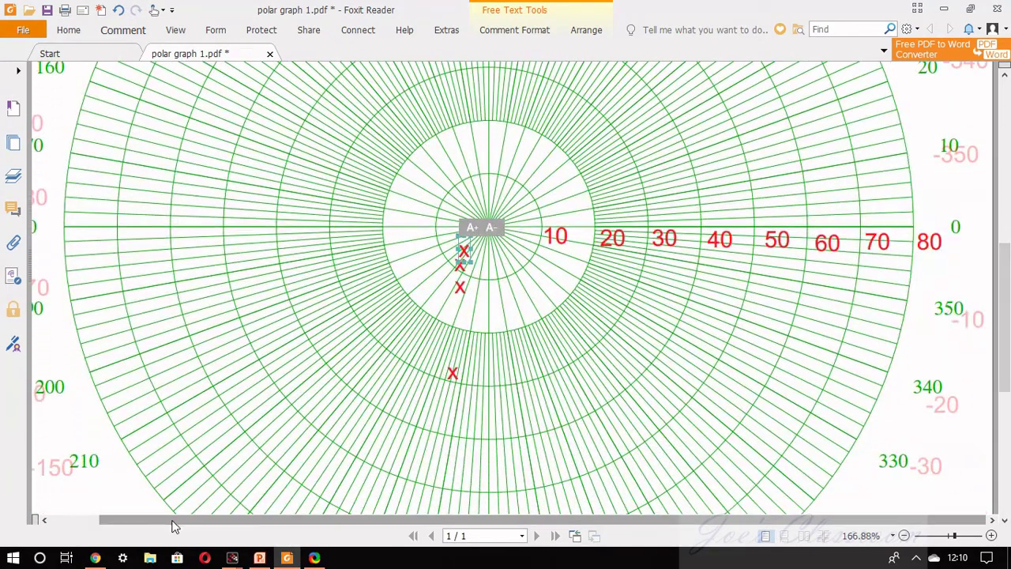
scroll(173, 525, left, 1)
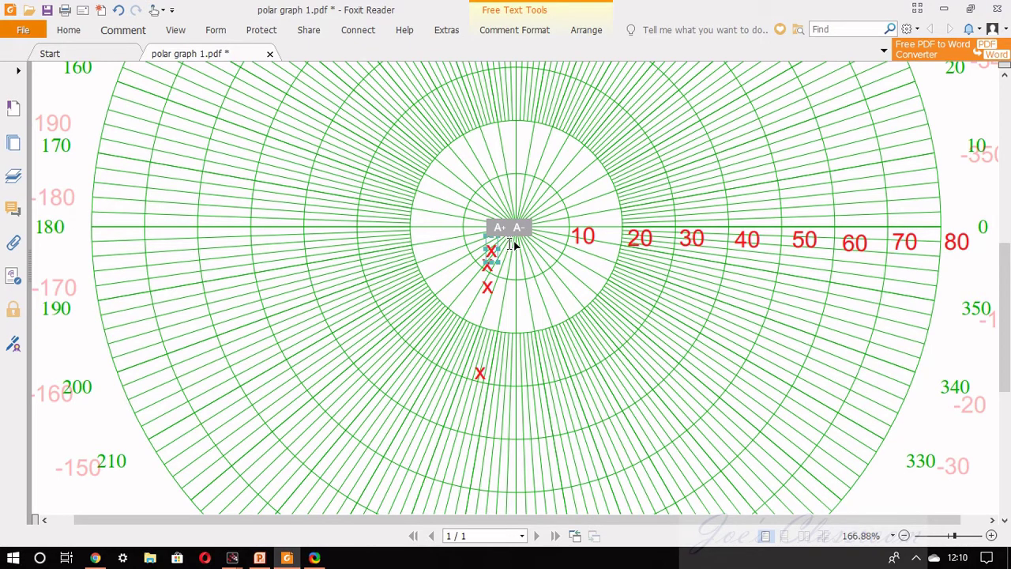
scroll(510, 242, up, 5)
scroll(514, 244, down, 5)
scroll(483, 246, up, 5)
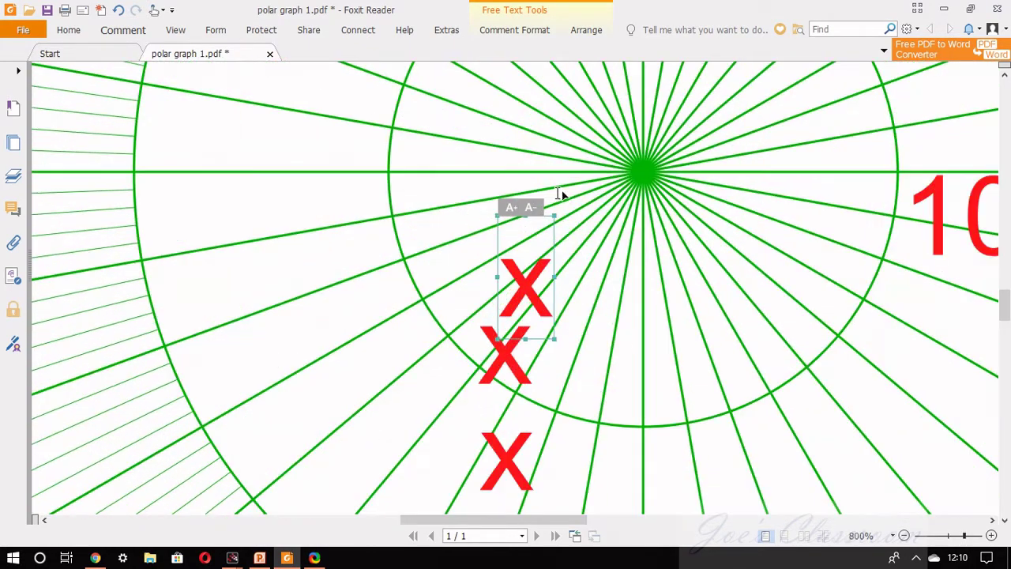
click(557, 194)
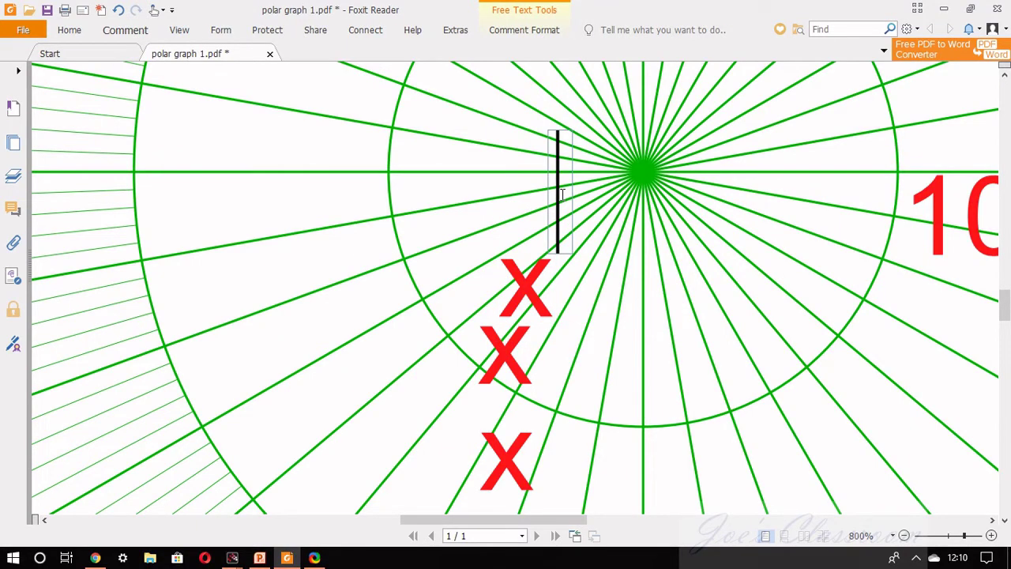
text(X)
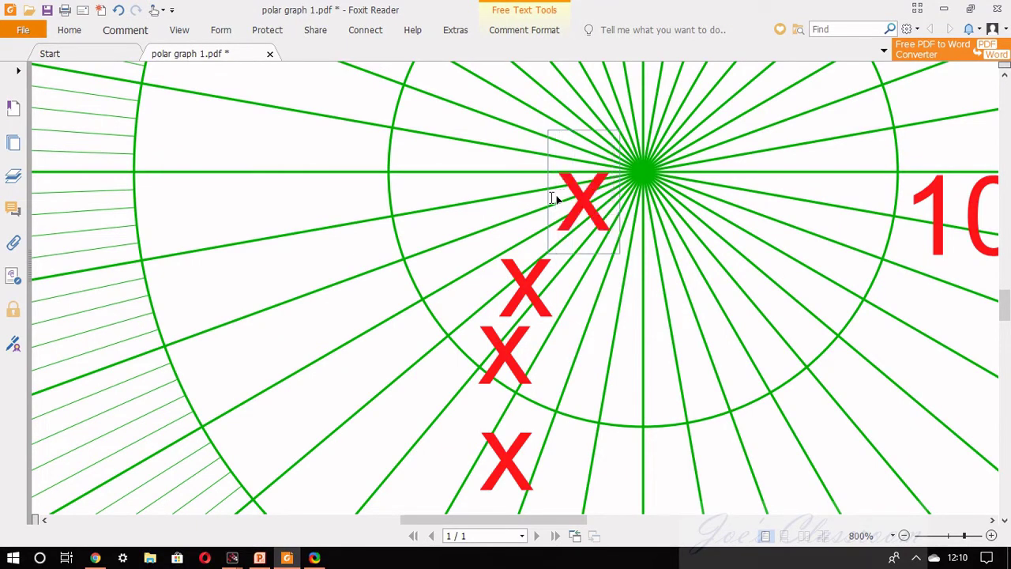
scroll(552, 199, down, 4)
scroll(553, 199, down, 1)
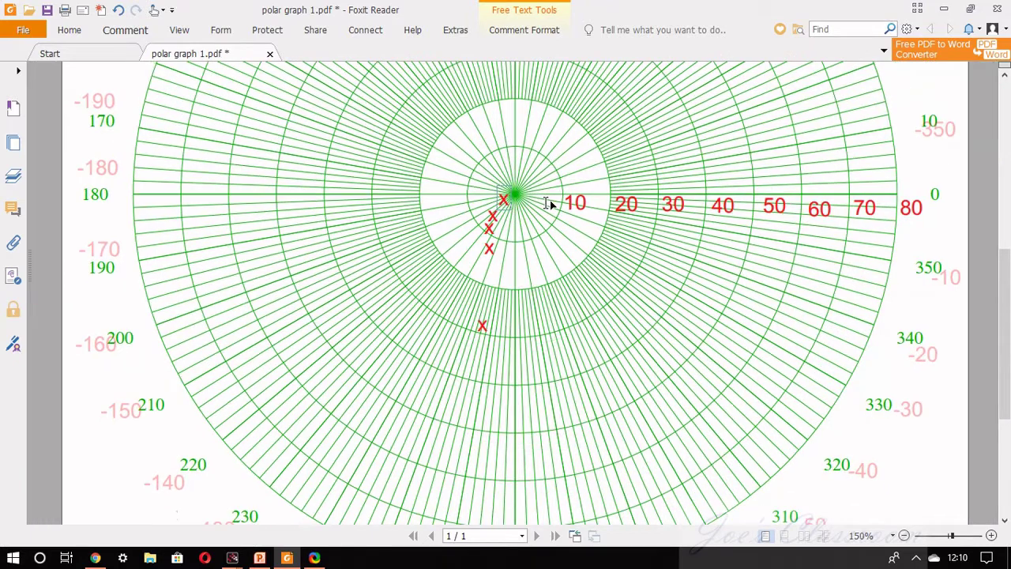
- Add a text x at the graph's centre for the ω = 3 point (1, -191°) and select it for positioning
scroll(551, 203, down, 1)
scroll(549, 204, up, 1)
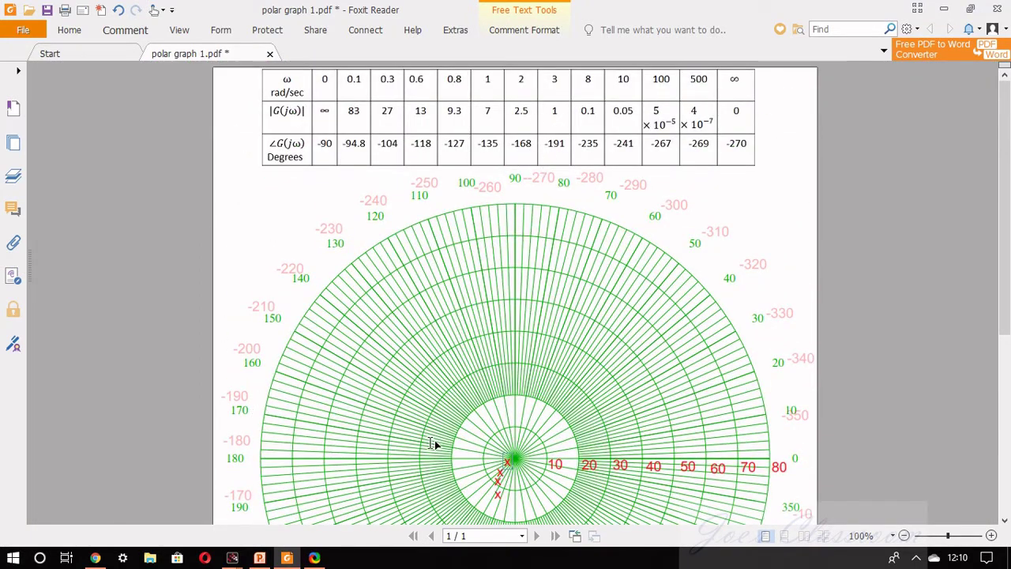
scroll(506, 458, up, 1)
scroll(506, 458, up, 1)
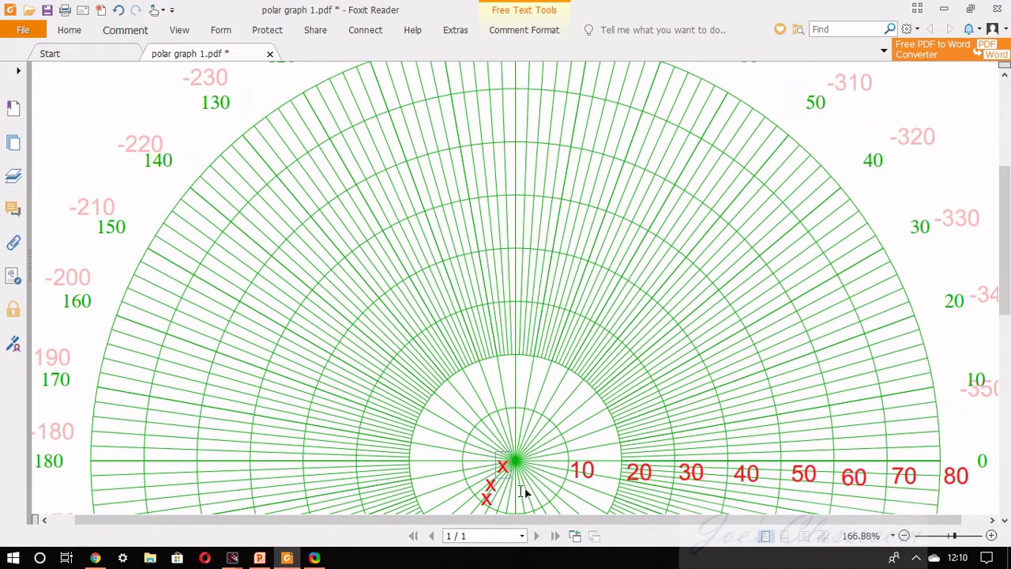
scroll(522, 491, up, 1)
drag(505, 521, 444, 523)
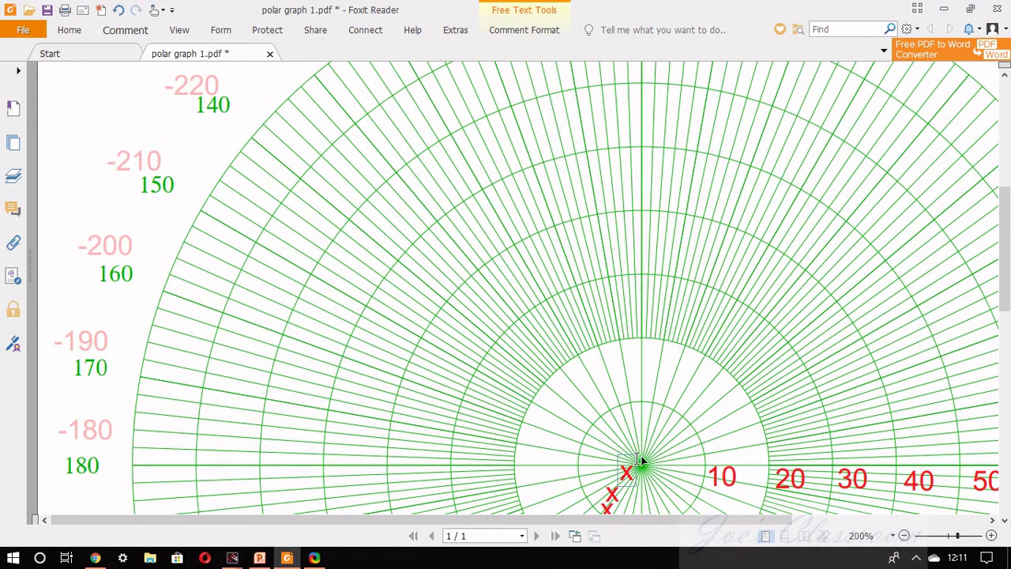
click(639, 448)
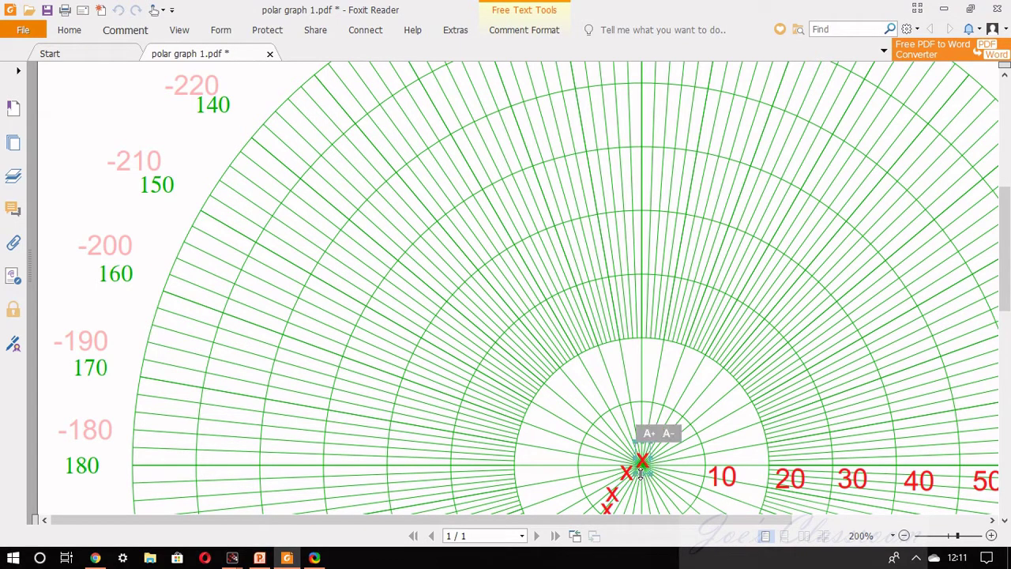
click(644, 477)
click(639, 474)
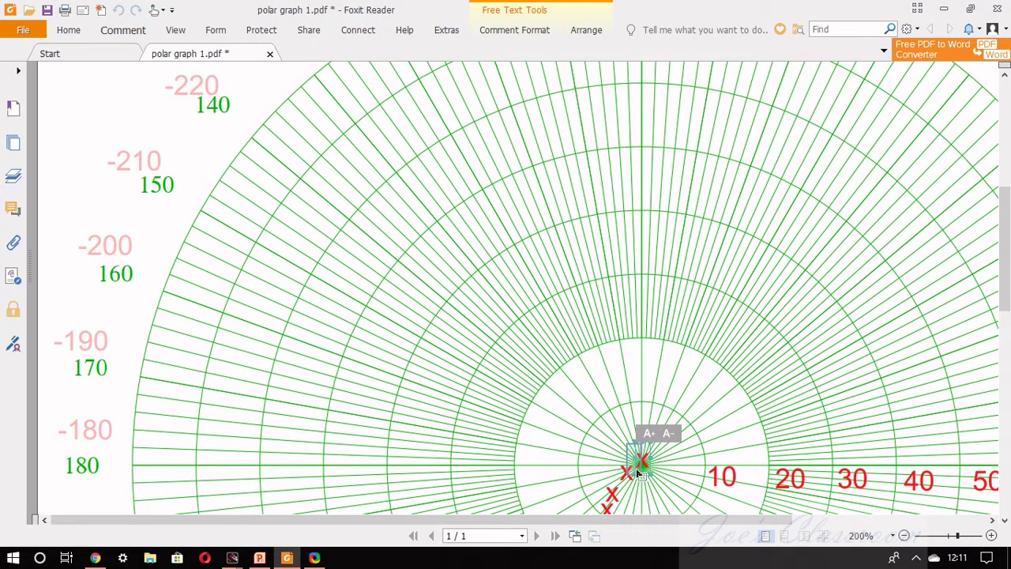
- Nudge the ω = 3 x marker slightly away from the centre toward the -191° direction
key(Left)
key(Left)
key(Left)
key(Left)
key(Left)
key(Down)
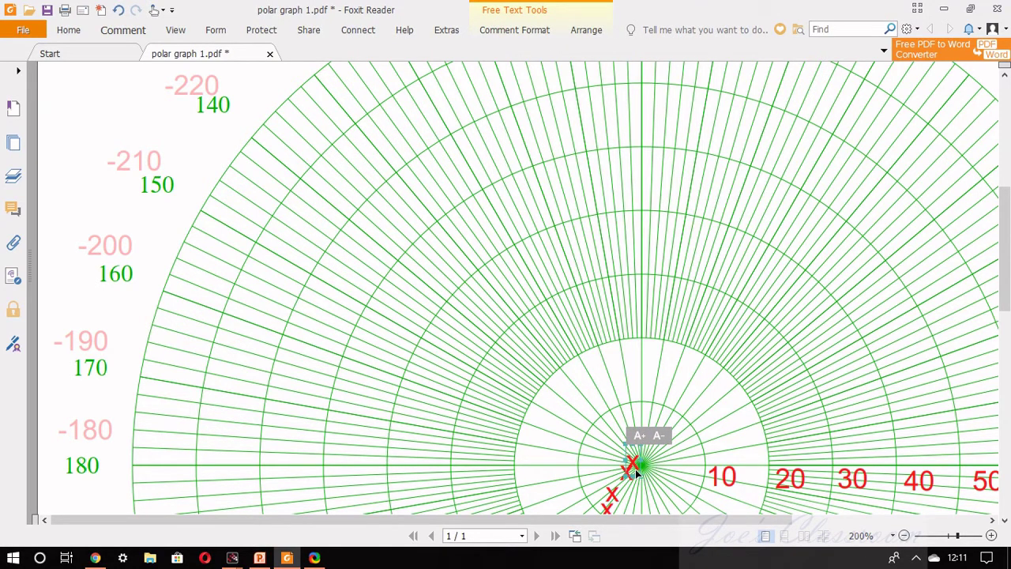
- Check the ω = 8 column of the table and paste a copy of the x marker for that point (0.1, -235°)
ctrl+scroll(577, 337, down, 2)
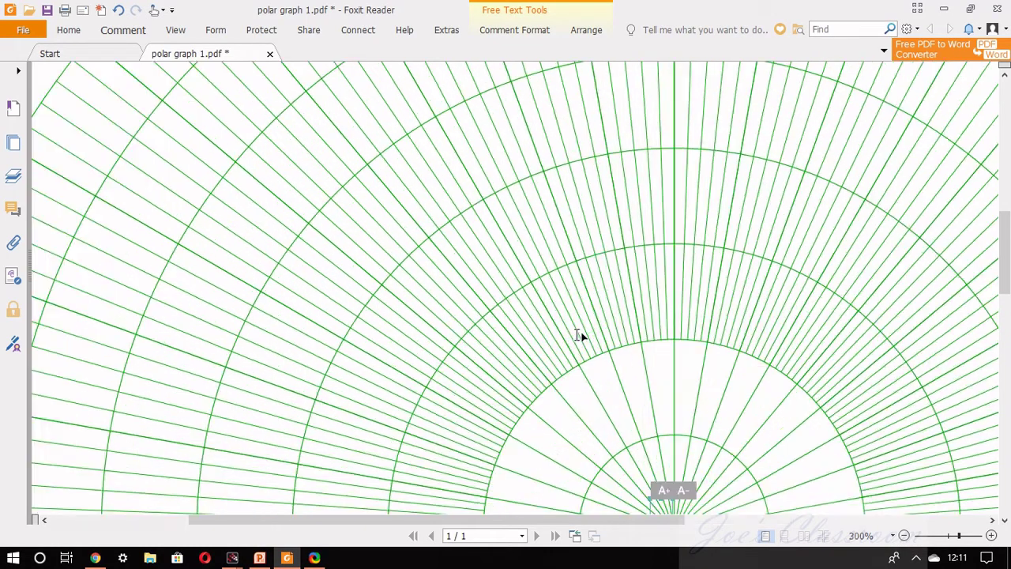
scroll(577, 335, up, 3)
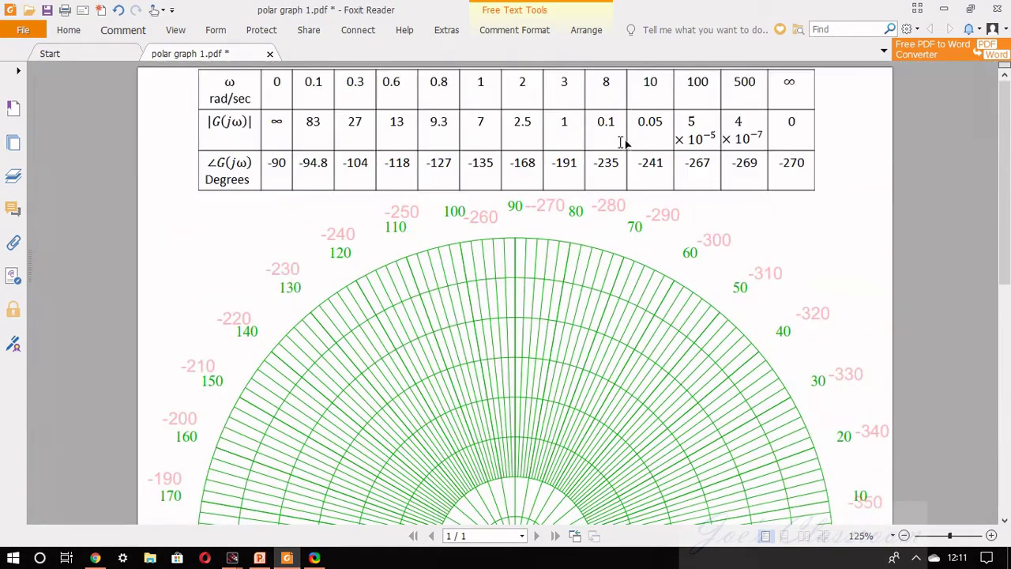
scroll(584, 284, down, 1)
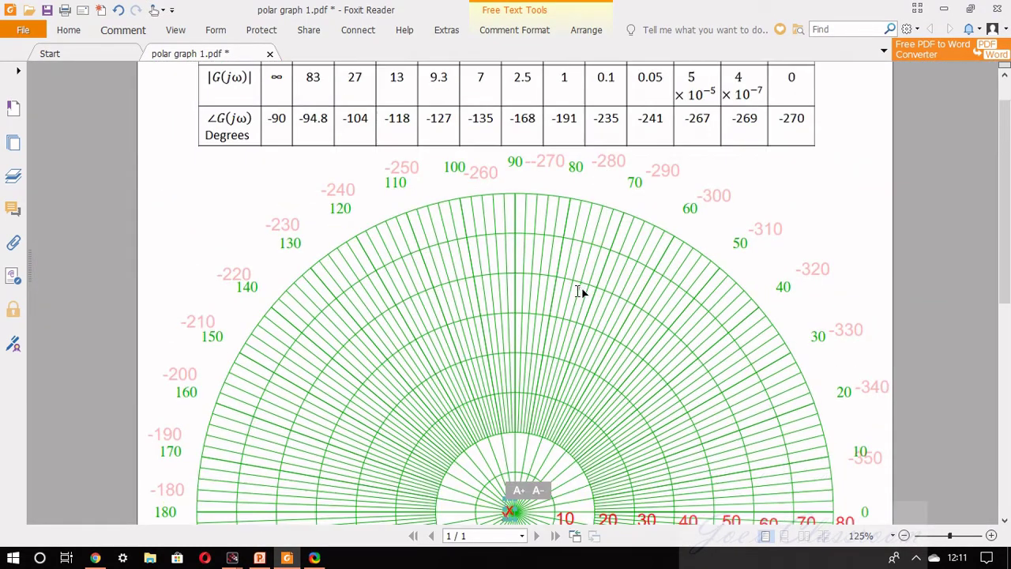
scroll(501, 442, down, 1)
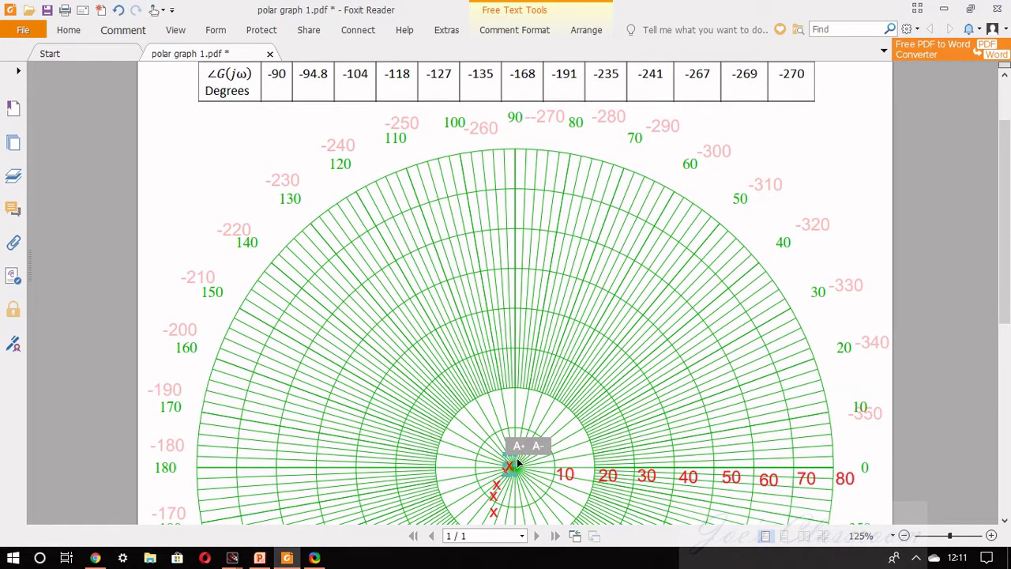
key(ctrl+v)
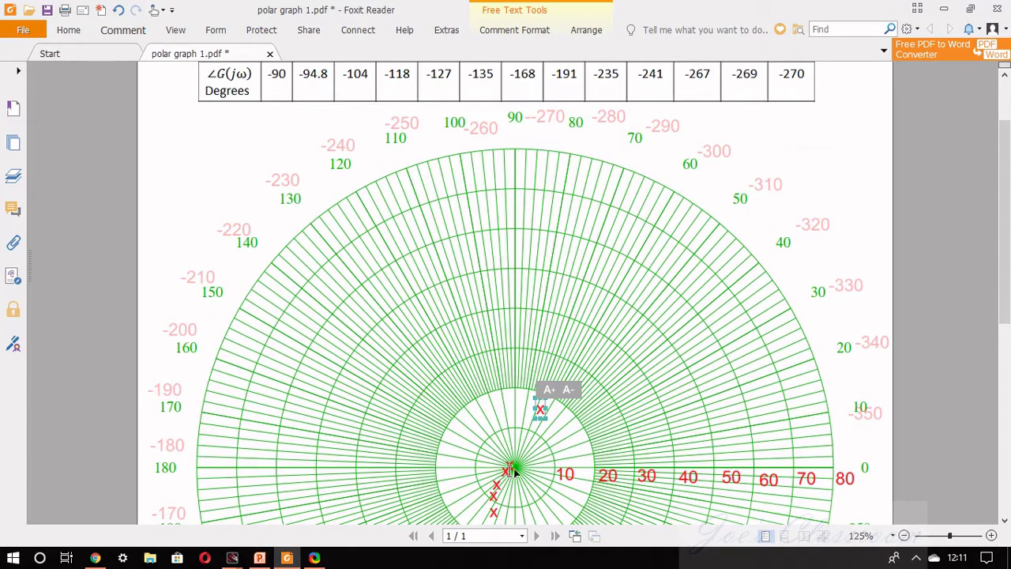
- Move the pasted ω = 8 x marker almost onto the graph's centre toward -235° and deselect it
scroll(517, 467, up, 3)
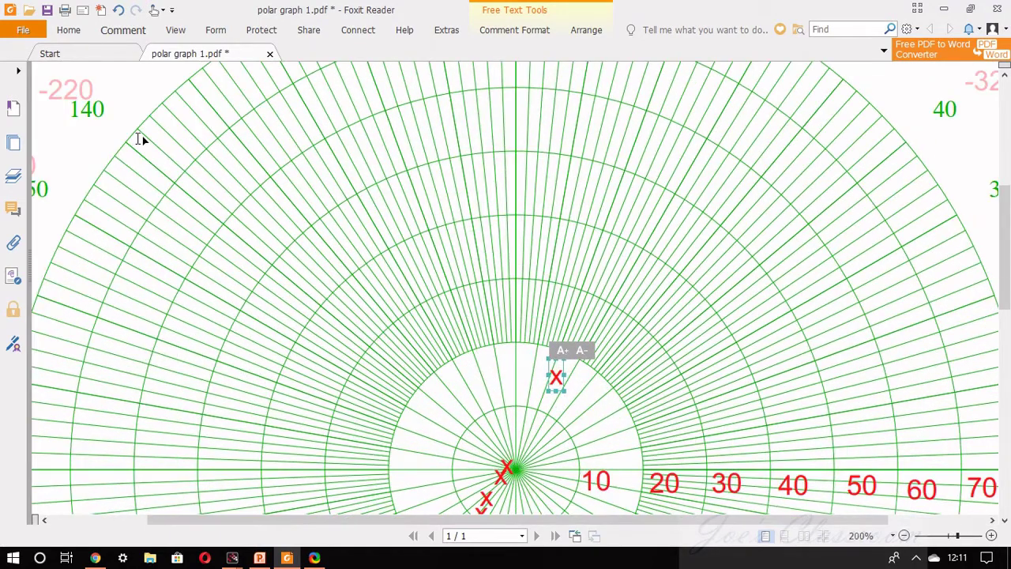
scroll(212, 150, up, 3)
scroll(323, 302, down, 2)
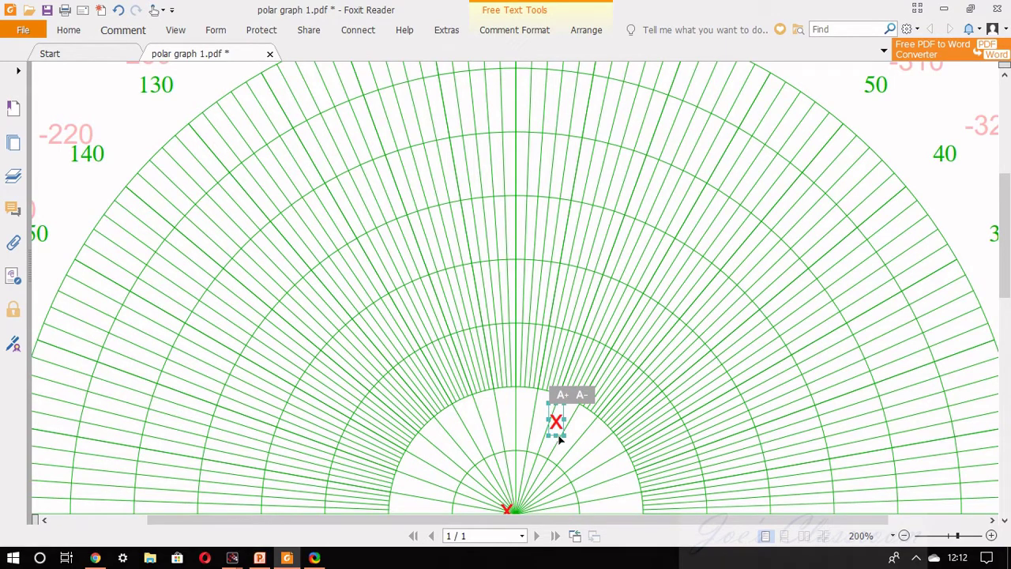
drag(559, 440, 519, 513)
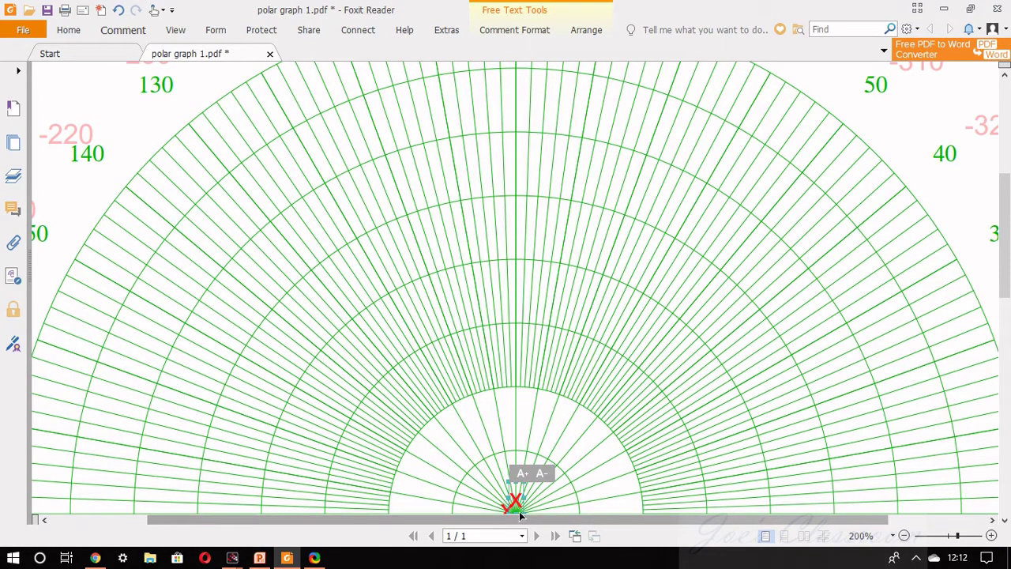
scroll(527, 481, down, 1)
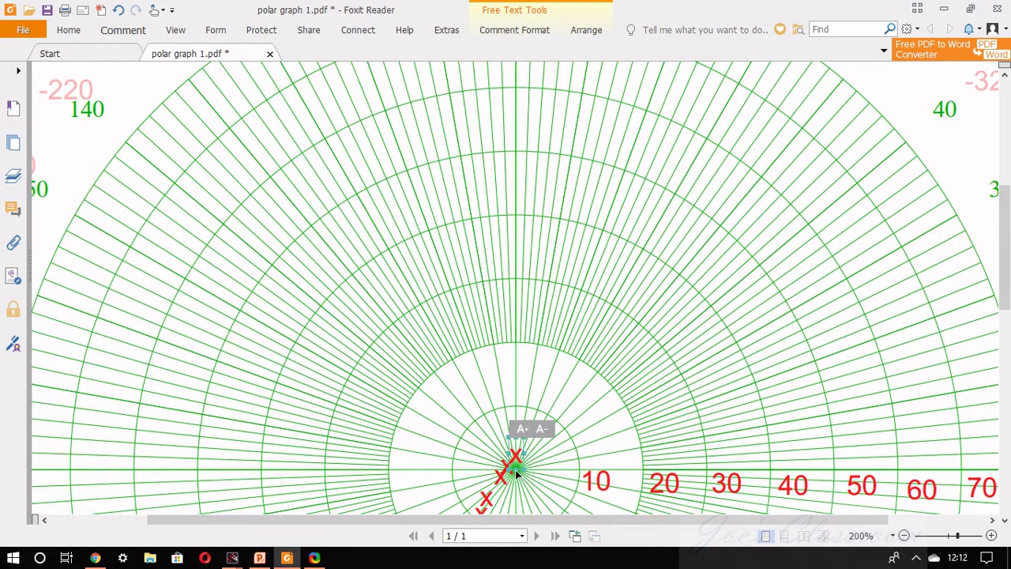
mouse_move(515, 471)
mouse_down()
mouse_move(514, 458)
mouse_move(518, 468)
mouse_up()
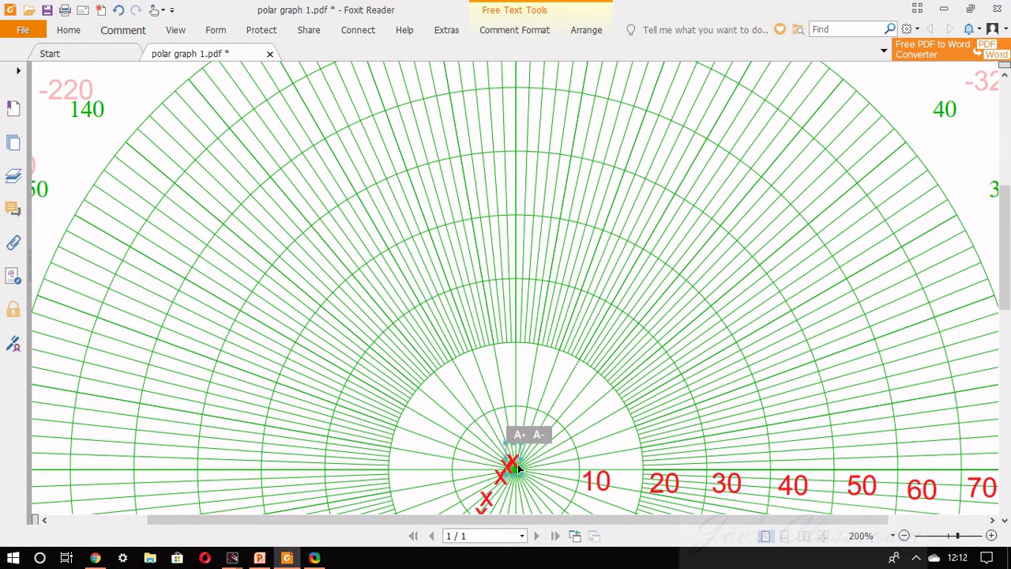
ctrl+scroll(403, 356, down, 5)
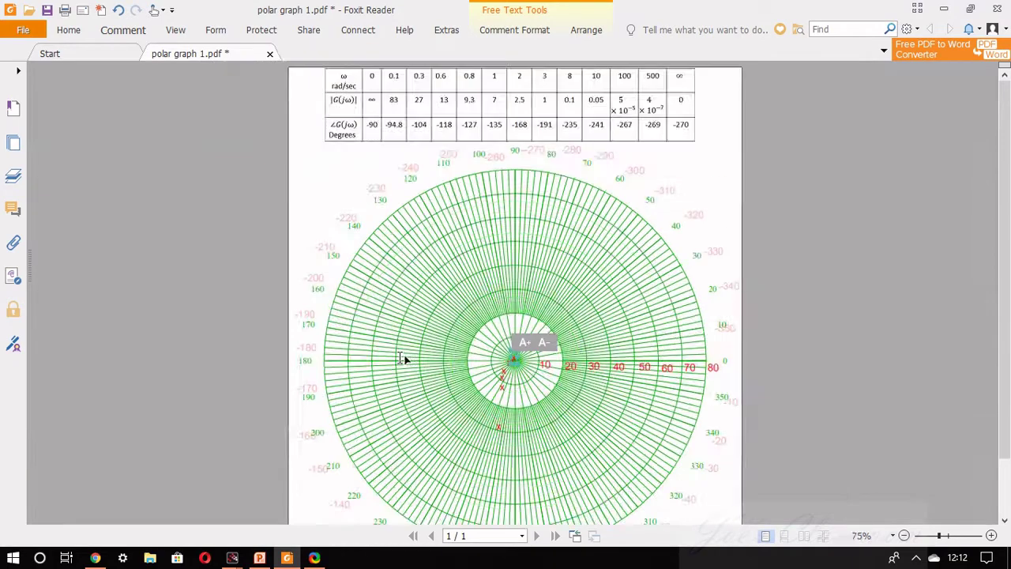
ctrl+scroll(450, 310, up, 2)
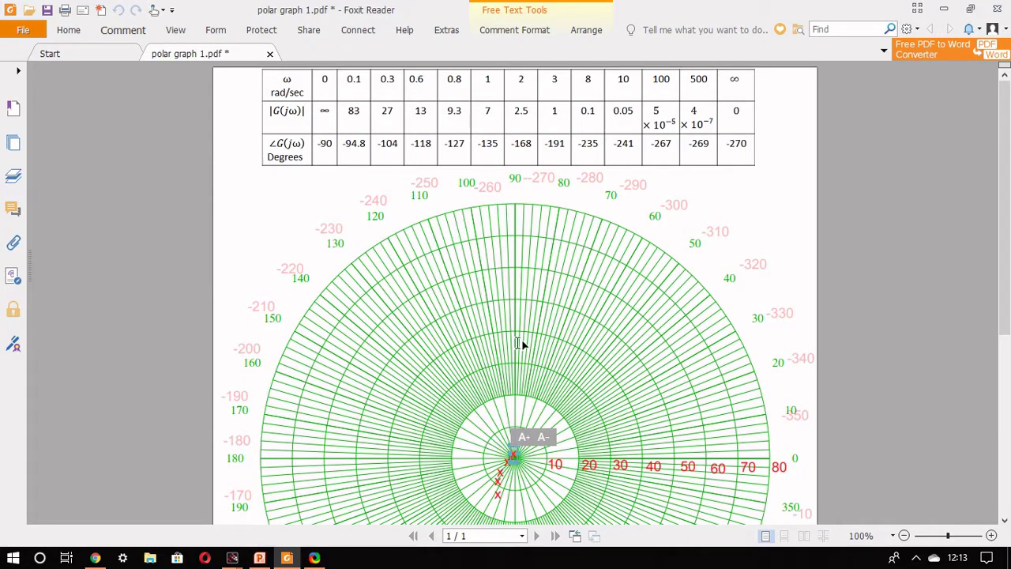
key(ctrl+z)
click(861, 324)
- Draw a freehand red Pencil curve through the x markers, from the ω = 0.1 point beyond the 80 circle to the graph's centre
scroll(508, 339, down, 6)
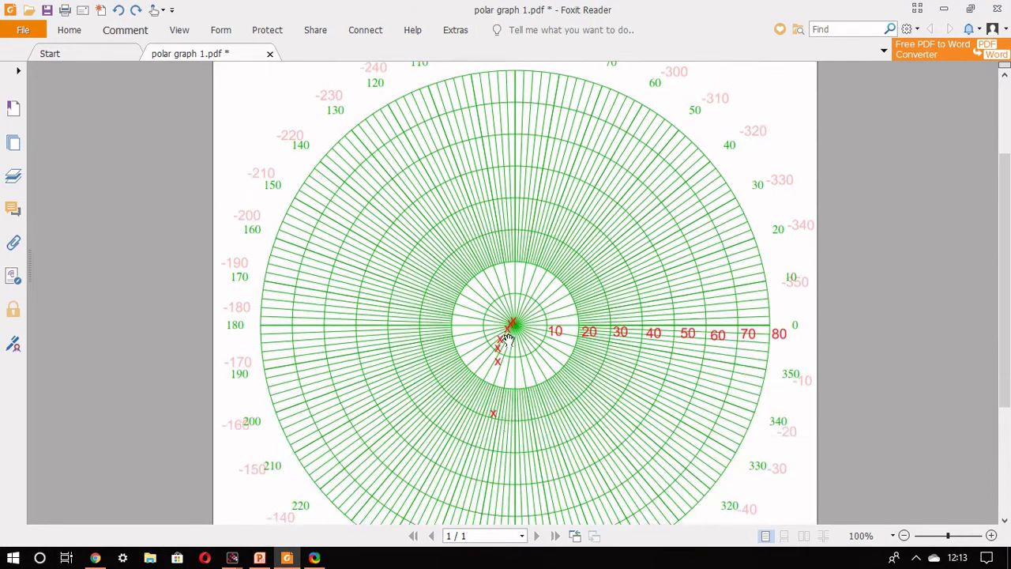
scroll(507, 338, down, 1)
scroll(508, 338, up, 2)
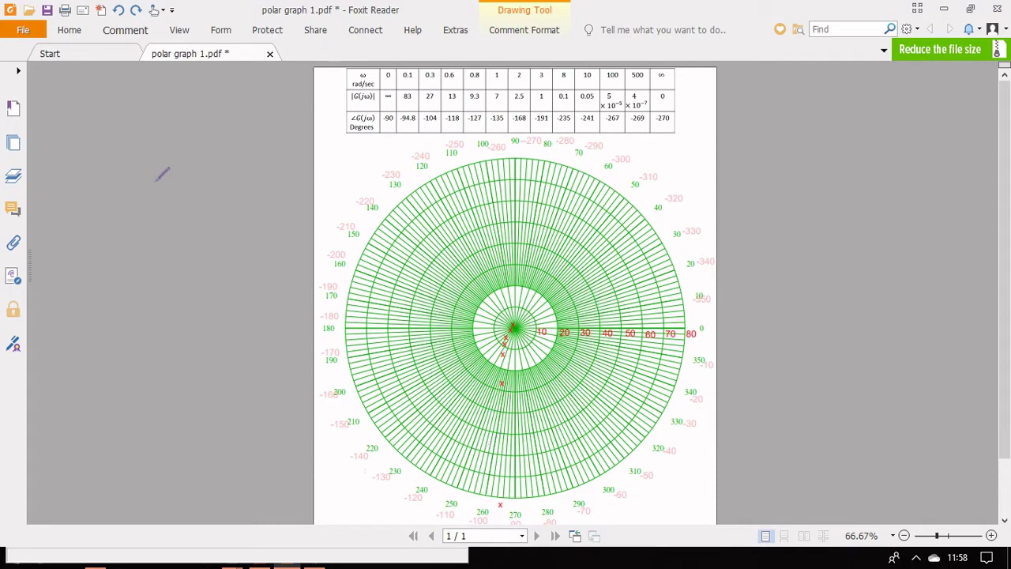
click(127, 31)
click(393, 45)
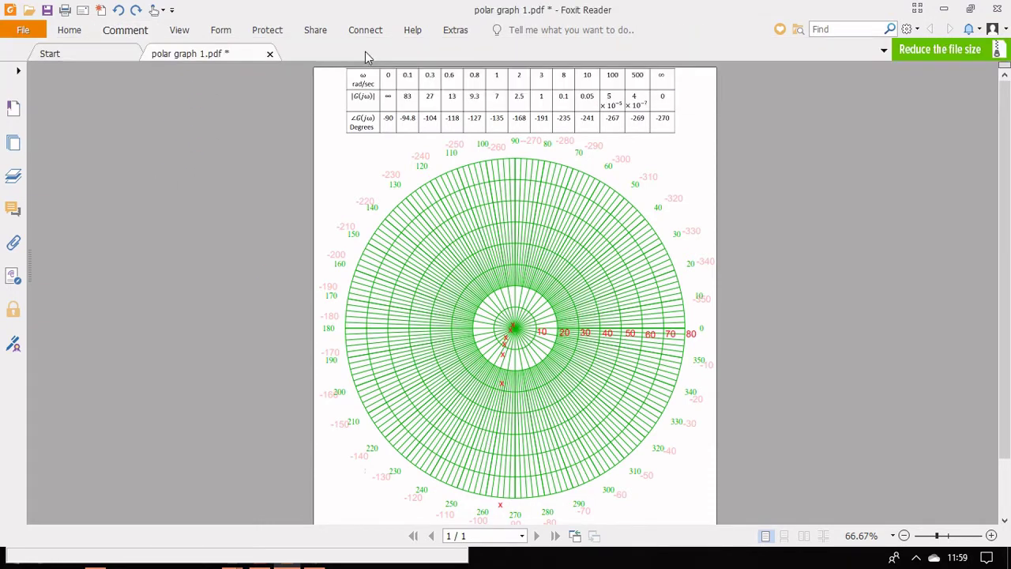
click(125, 31)
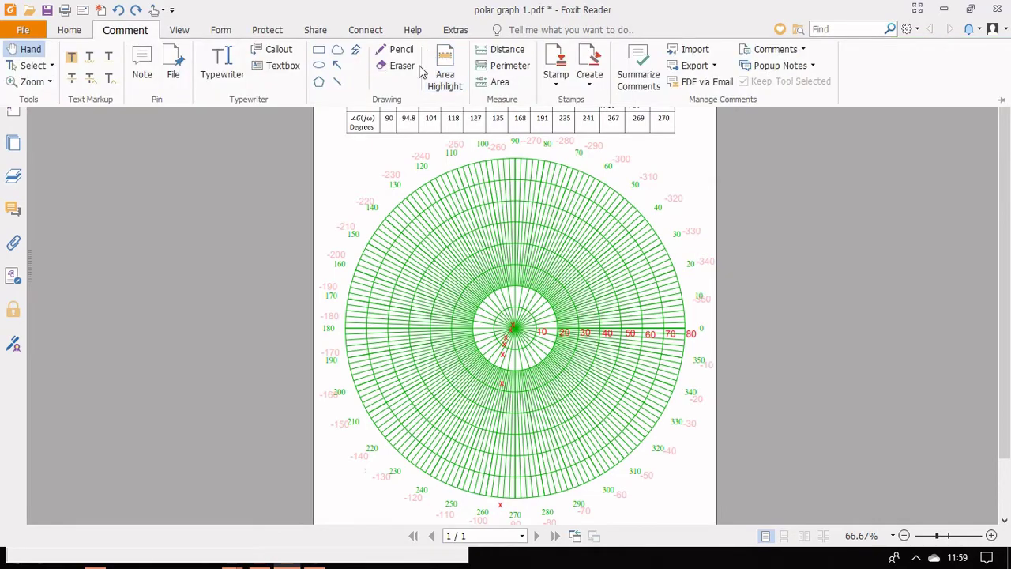
click(398, 49)
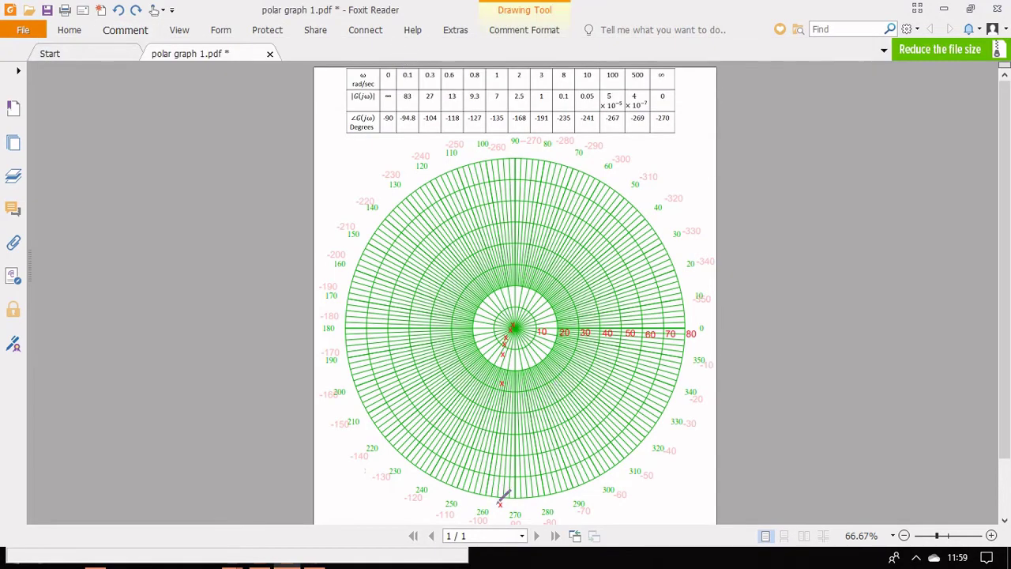
scroll(501, 498, up, 5)
scroll(499, 500, down, 1)
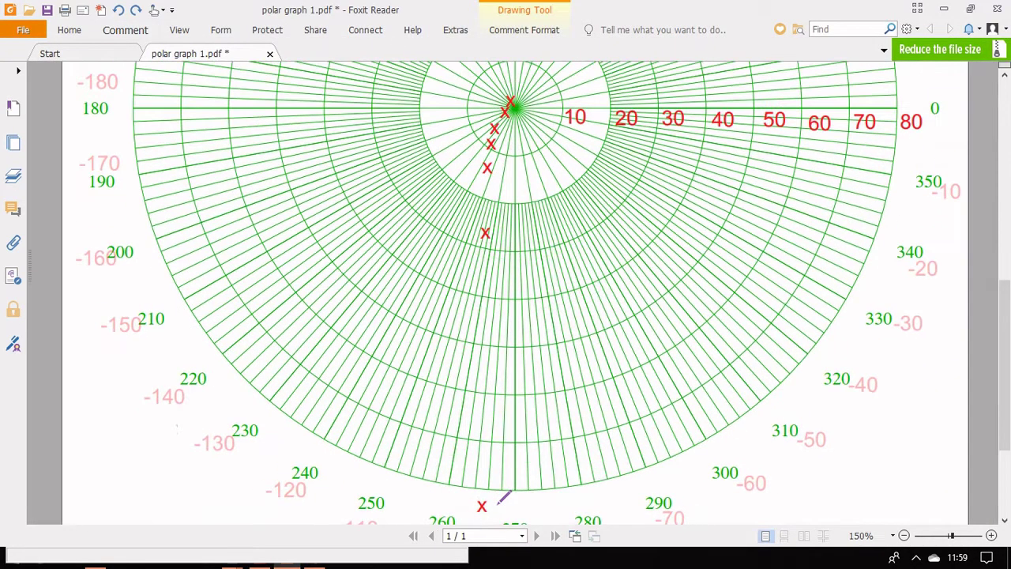
mouse_move(483, 511)
mouse_down()
mouse_move(481, 206)
mouse_move(489, 144)
mouse_move(511, 101)
mouse_up()
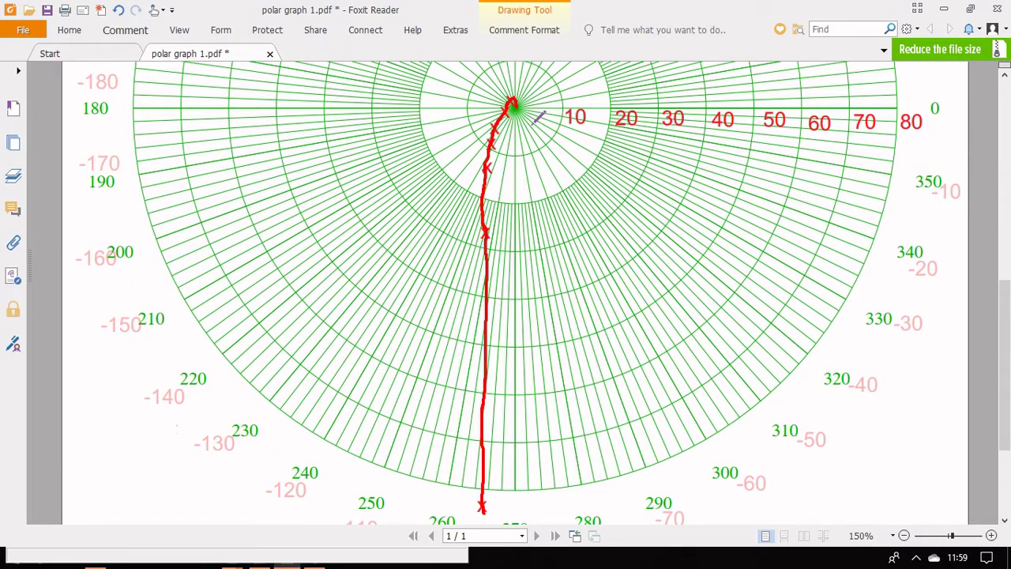
scroll(537, 118, up, 4)
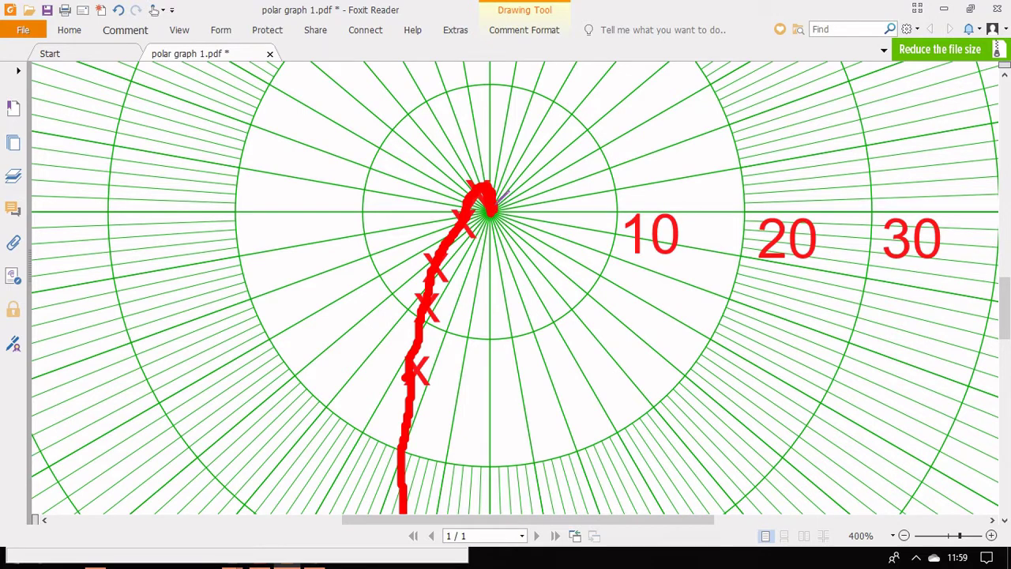
scroll(501, 193, down, 5)
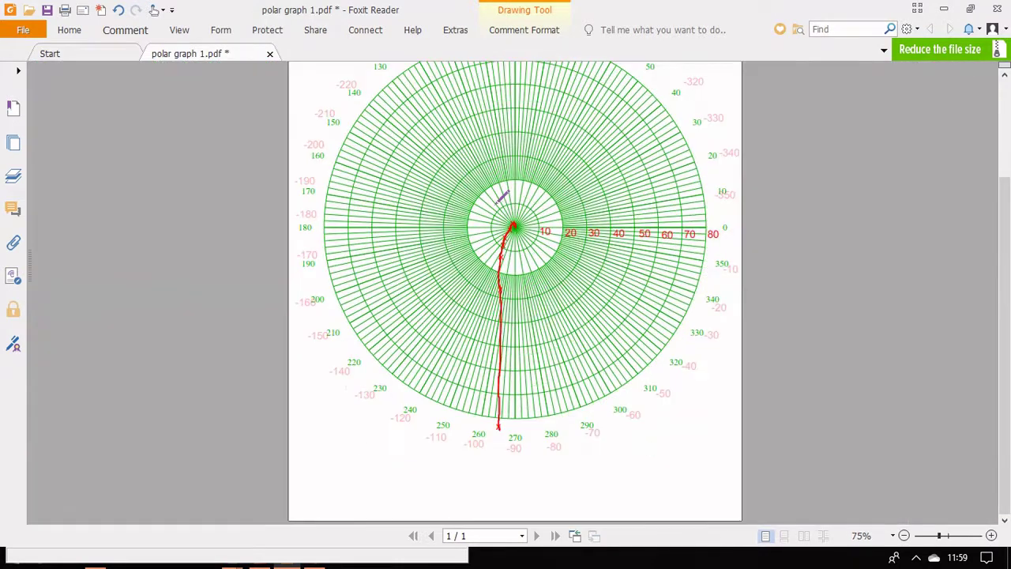